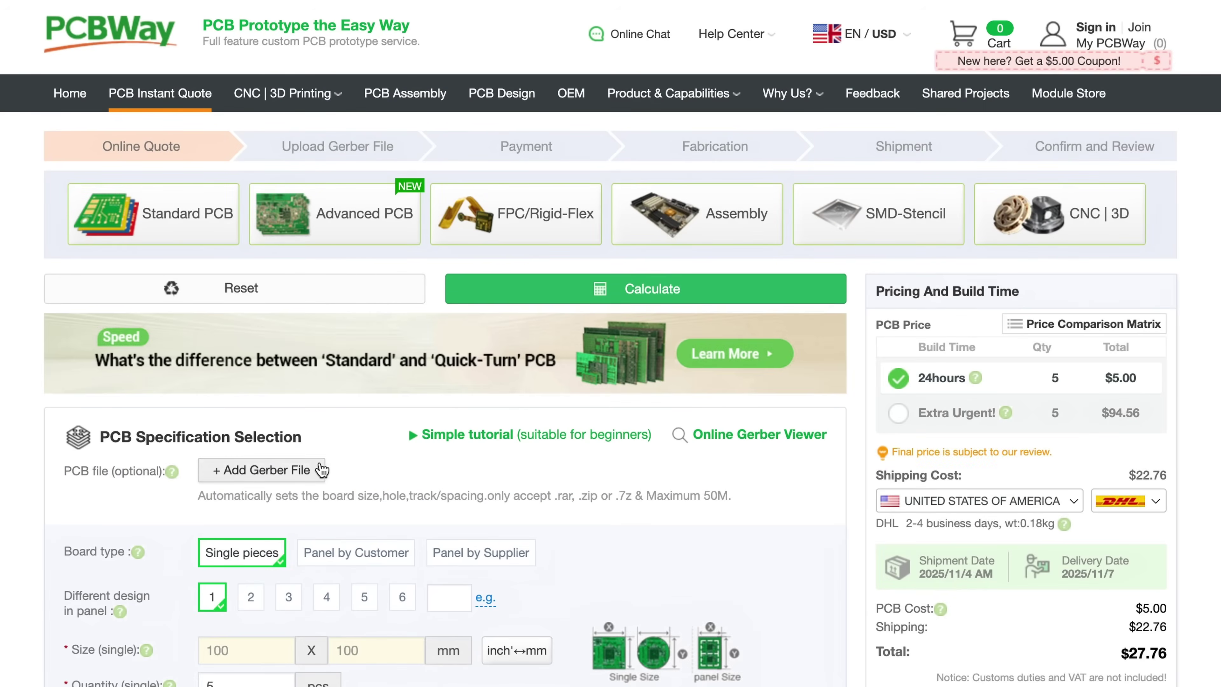
Attach Final PCB Gerbers.zip to the PCB quote, keeping the quantity at 5 pcs
click(307, 469)
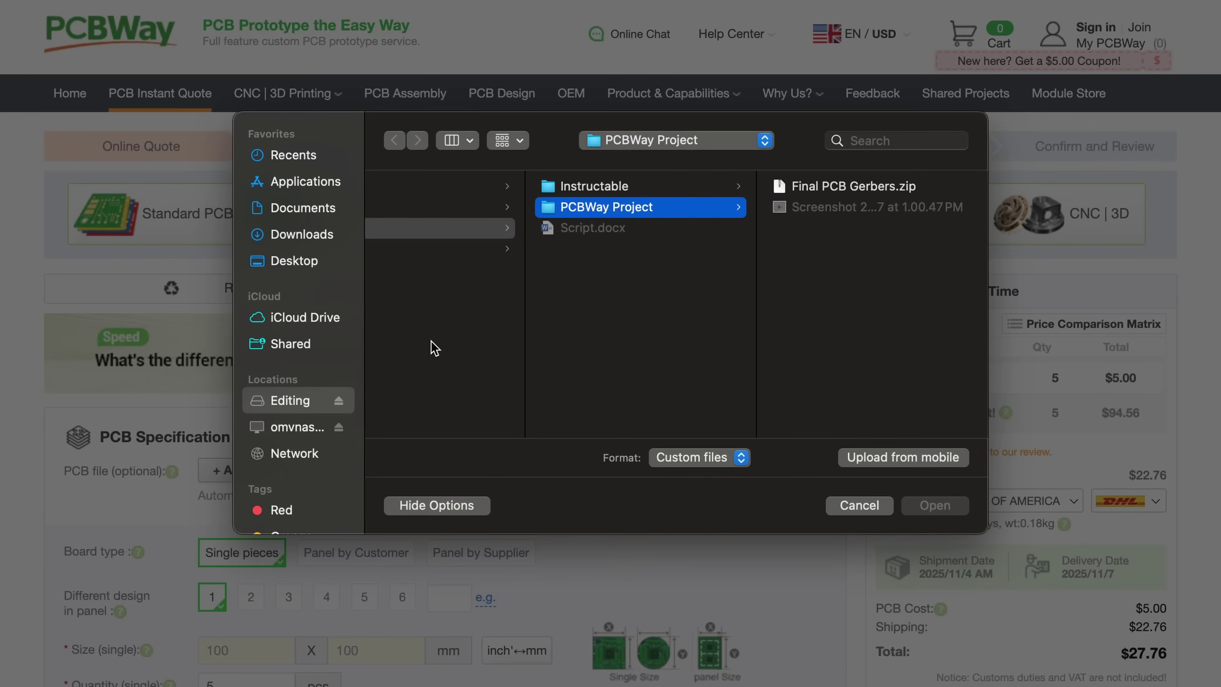
scroll(433, 548, down, 5)
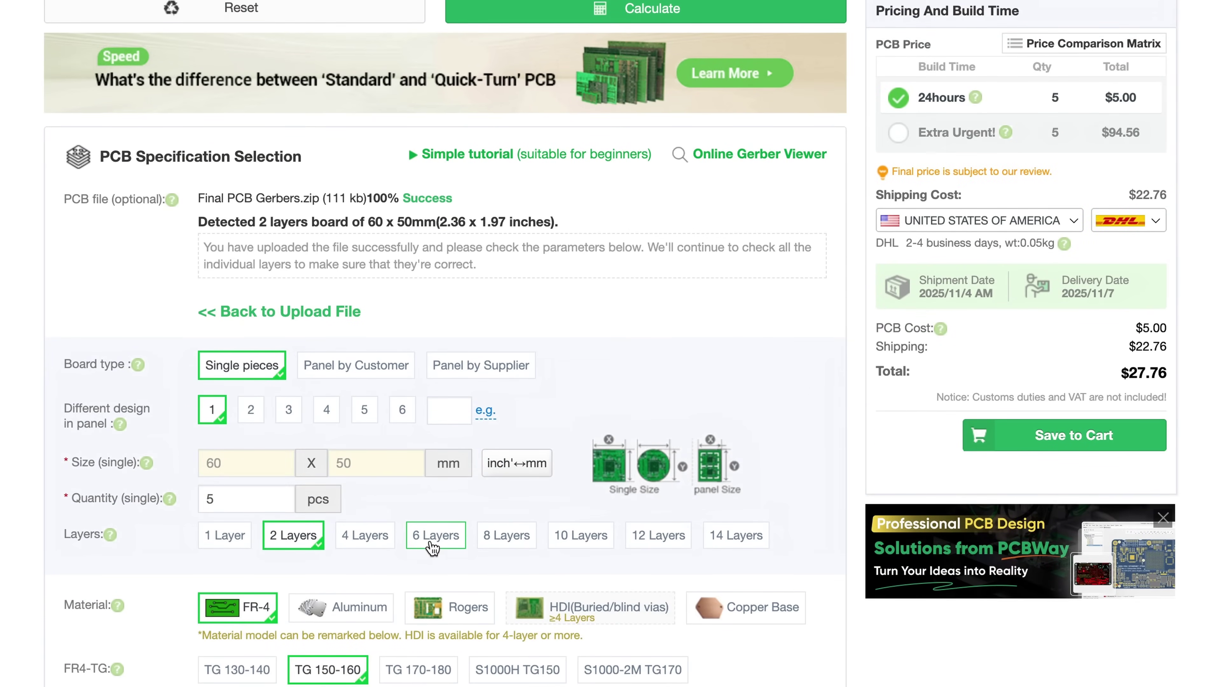
scroll(36, 404, down, 5)
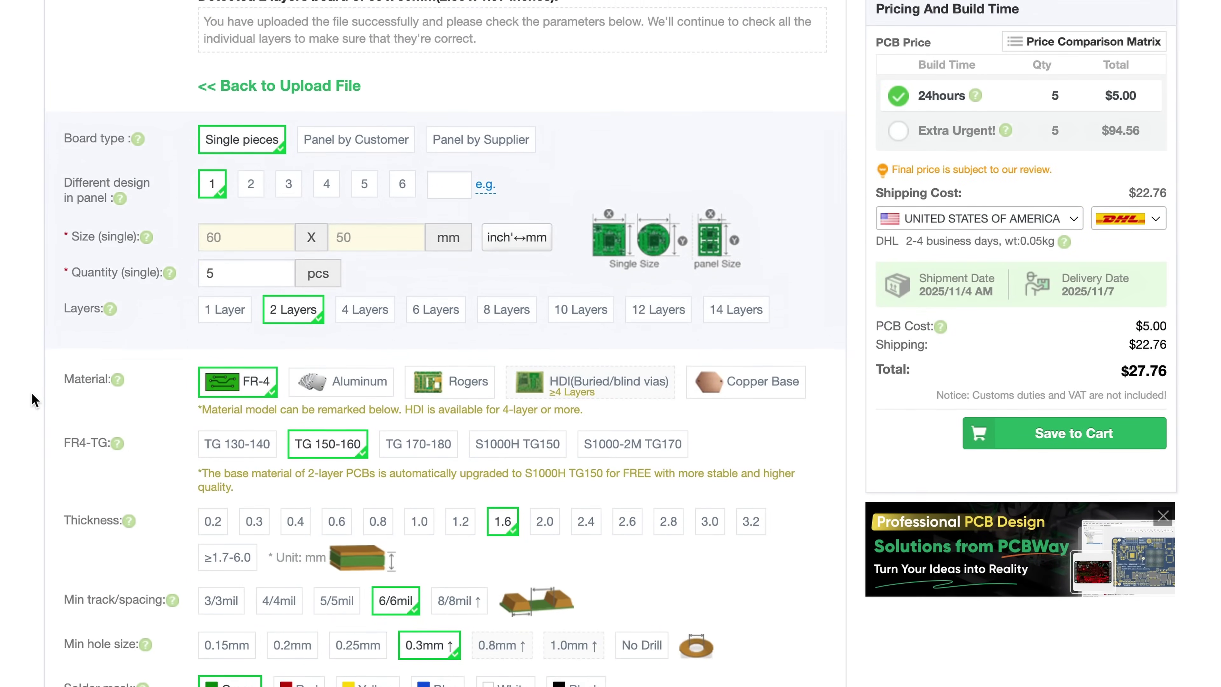
click(238, 254)
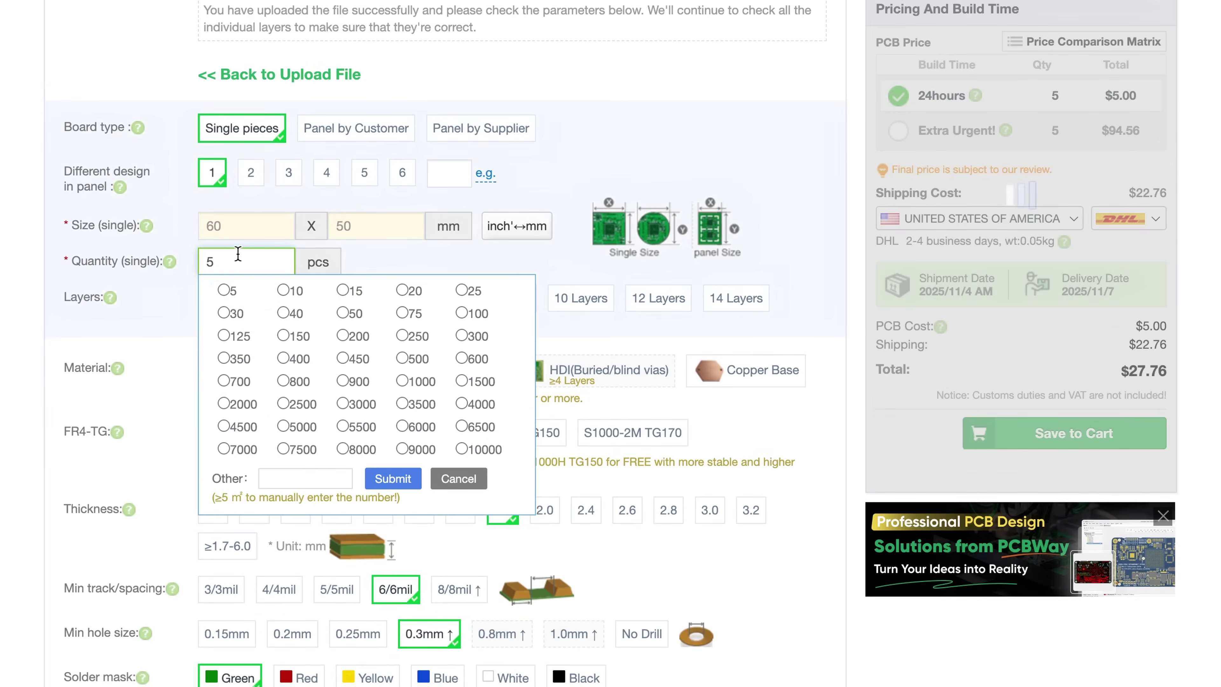
click(210, 300)
Choose Purple as the solder mask colour and review the updated $27.76 total
scroll(217, 294, down, 5)
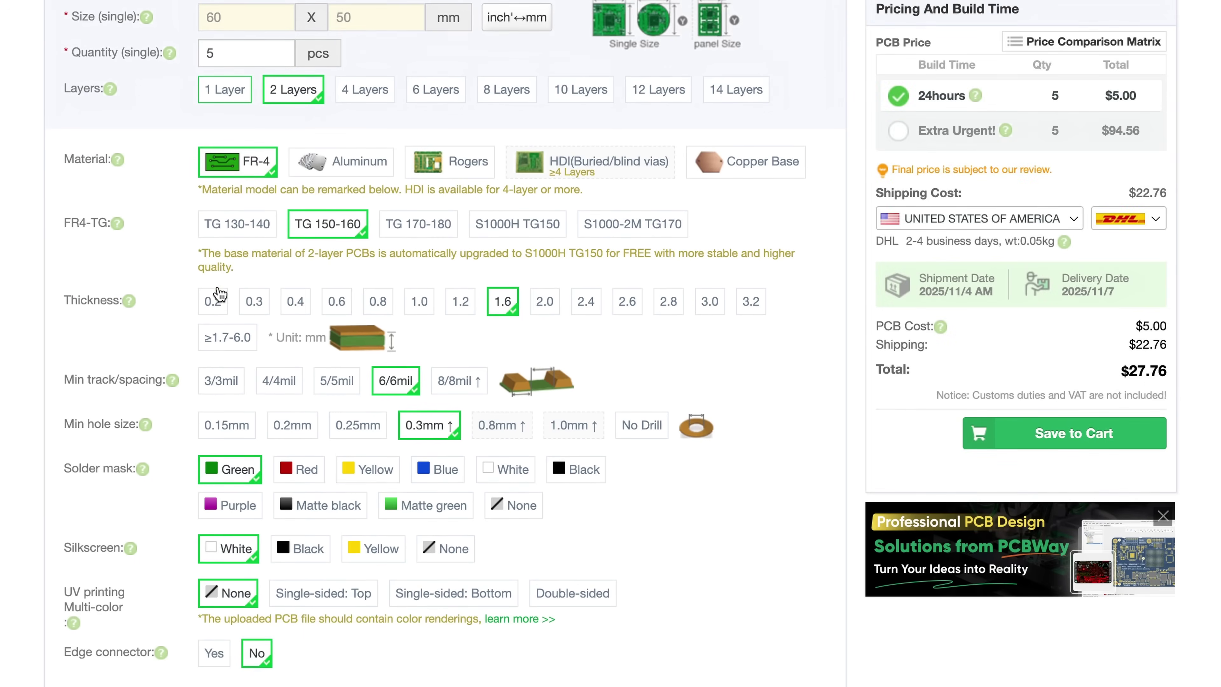
scroll(218, 294, down, 2)
click(233, 433)
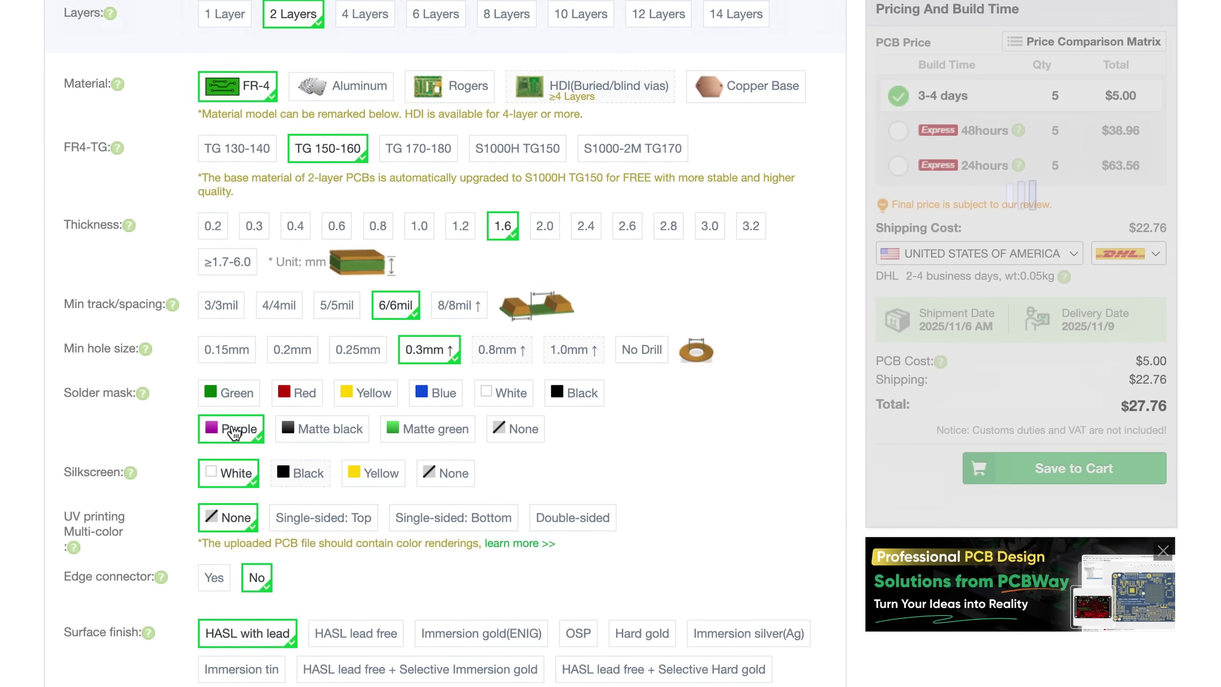
scroll(233, 430, down, 13)
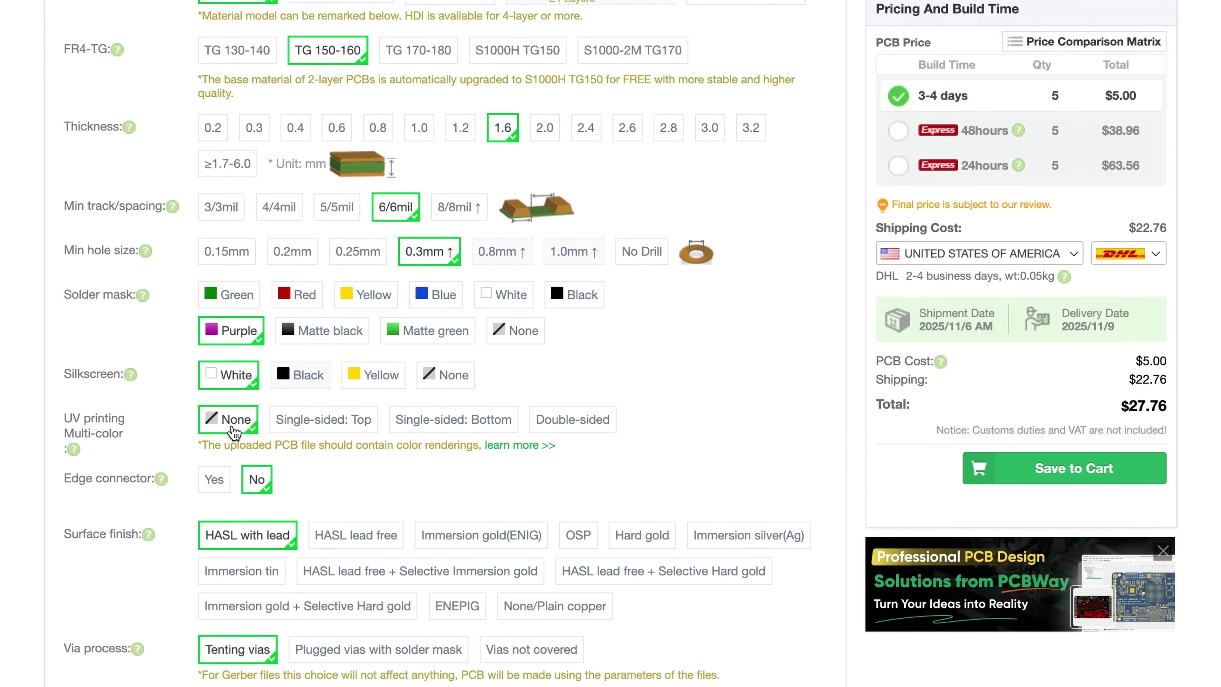
scroll(232, 425, down, 2)
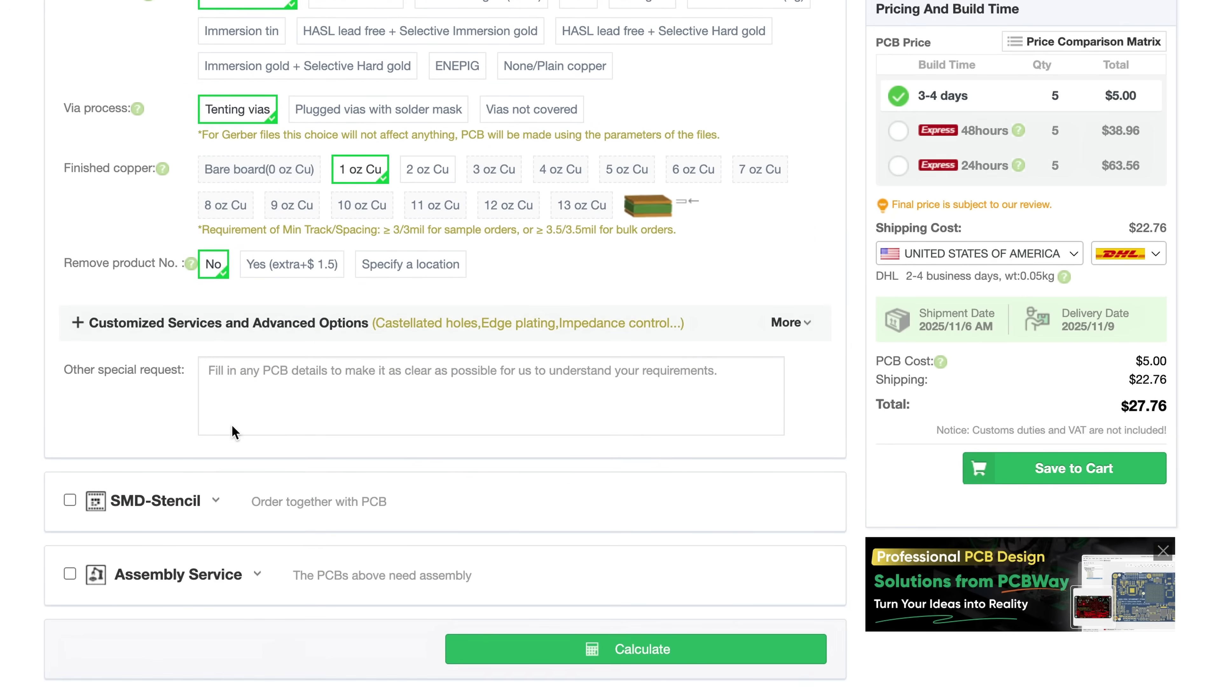
scroll(232, 425, up, 15)
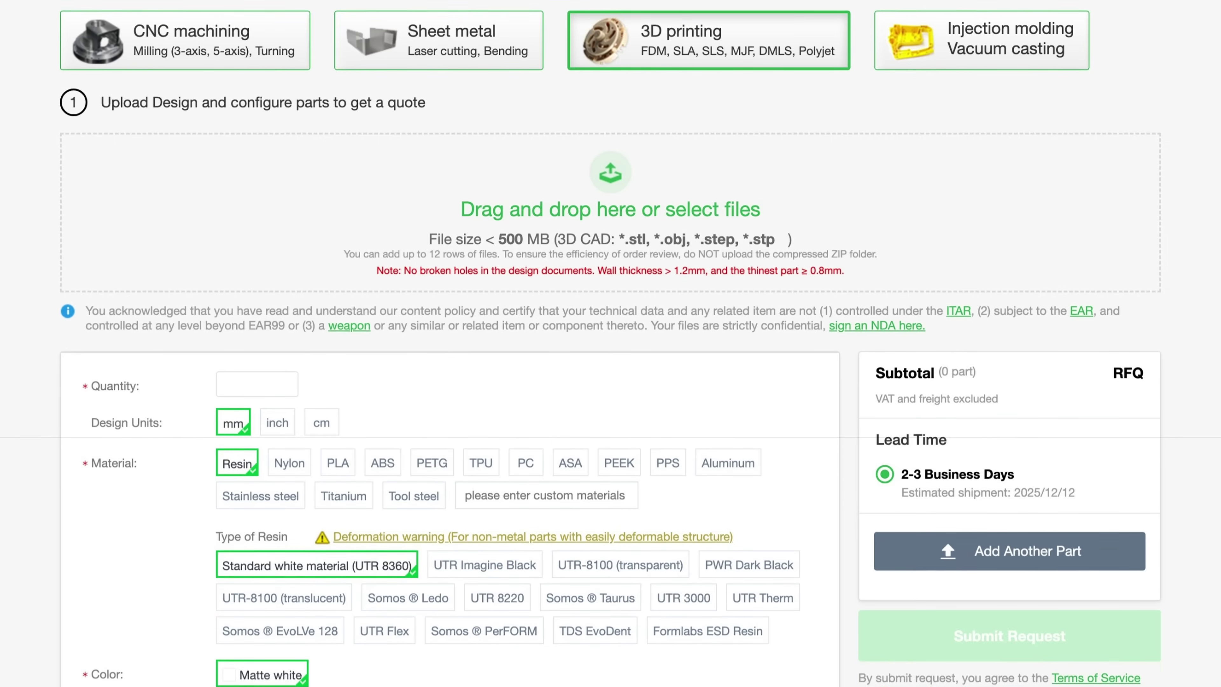
Scroll through the 3D printing quote form before moving to the Christmas coupons page
scroll(610, 343, down, 3)
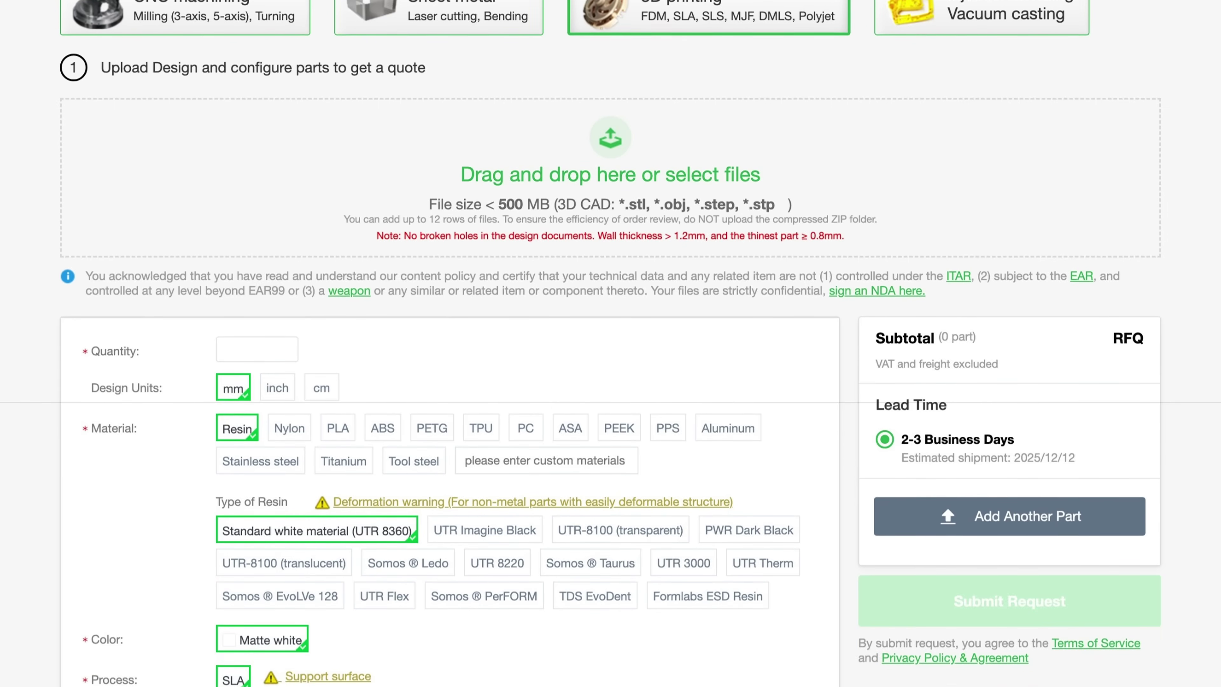
scroll(611, 344, down, 3)
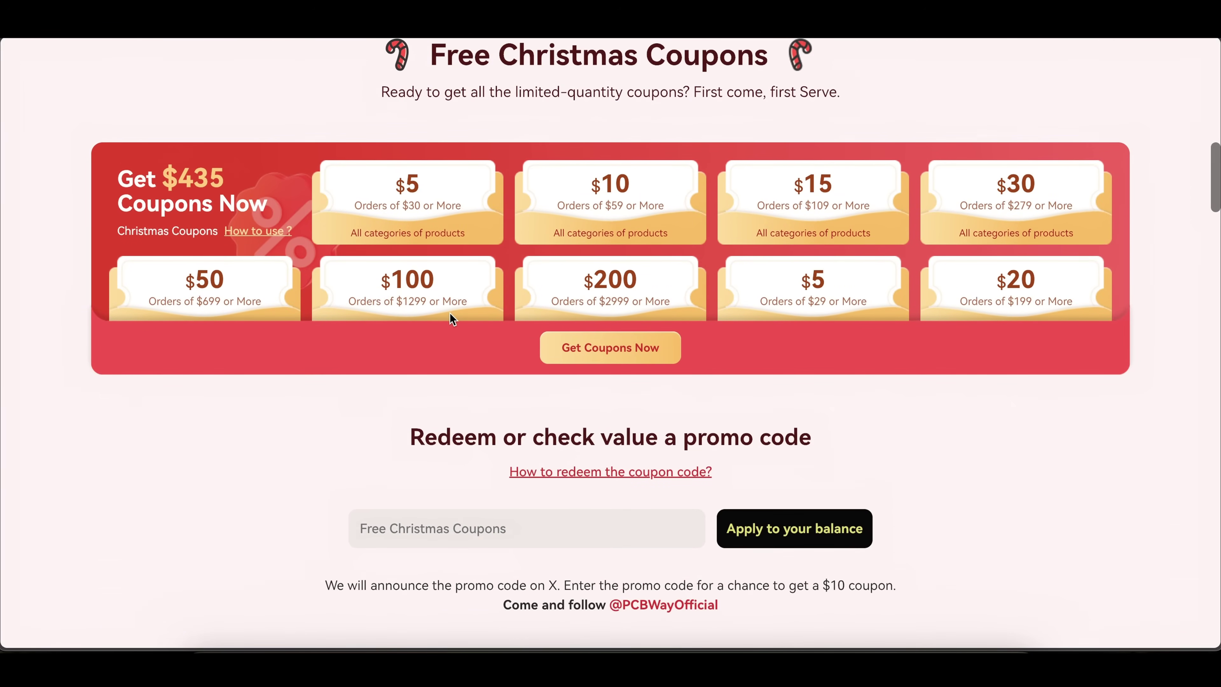
scroll(577, 287, down, 2)
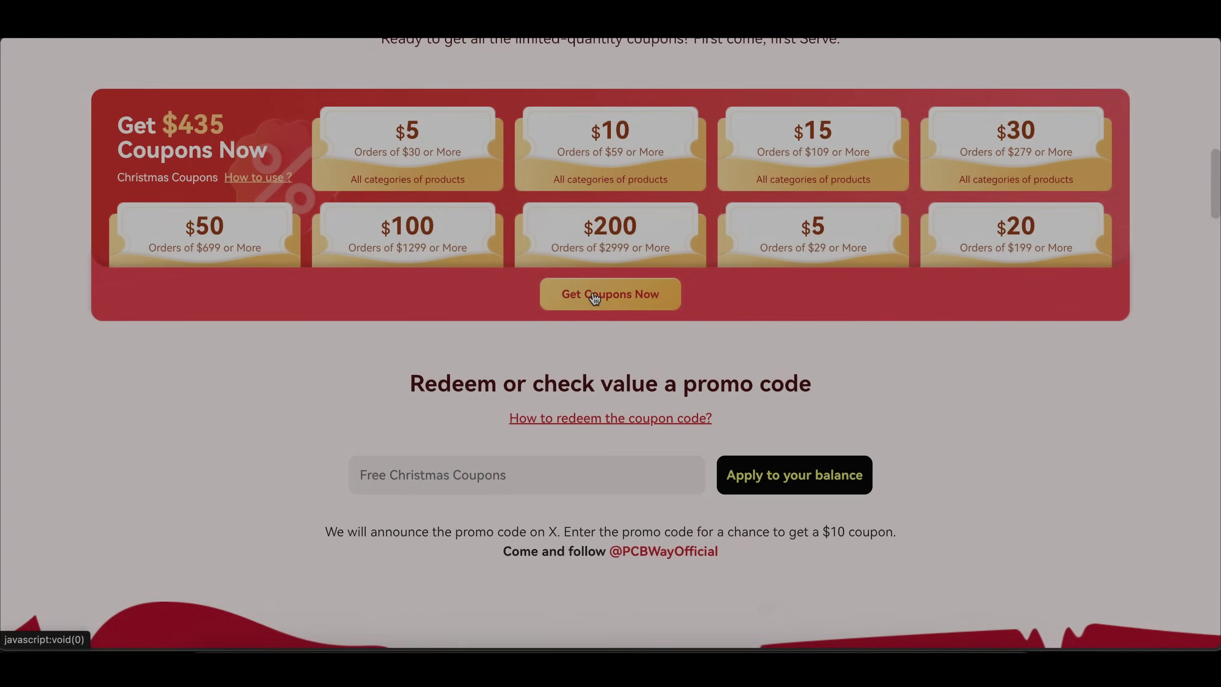
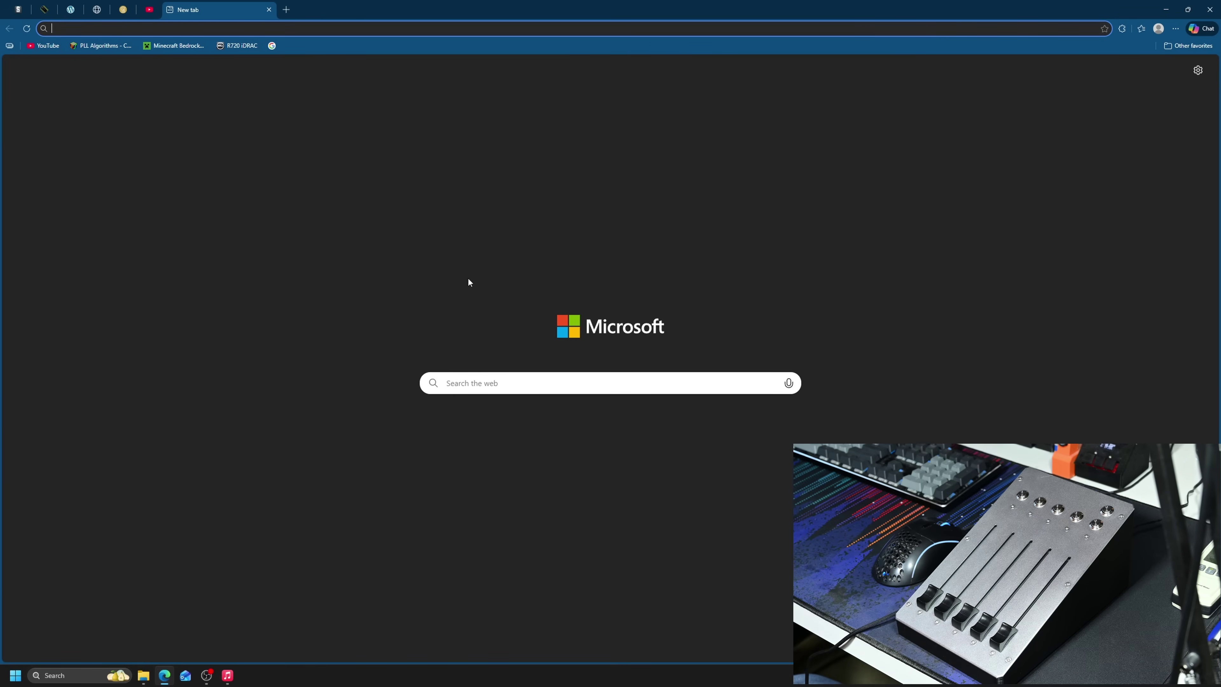
Play YouTube's 'How Bad is Dialup Internet in 2025?' video from 3:08, then switch to Apple Music
click(49, 45)
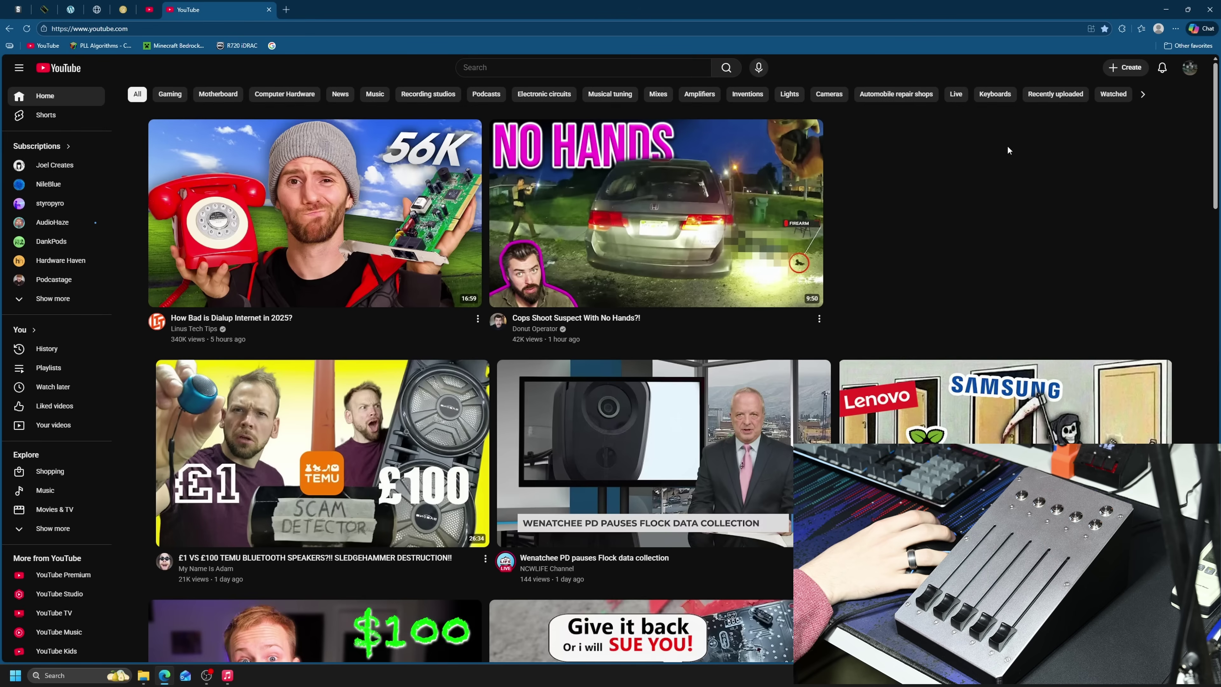
click(417, 285)
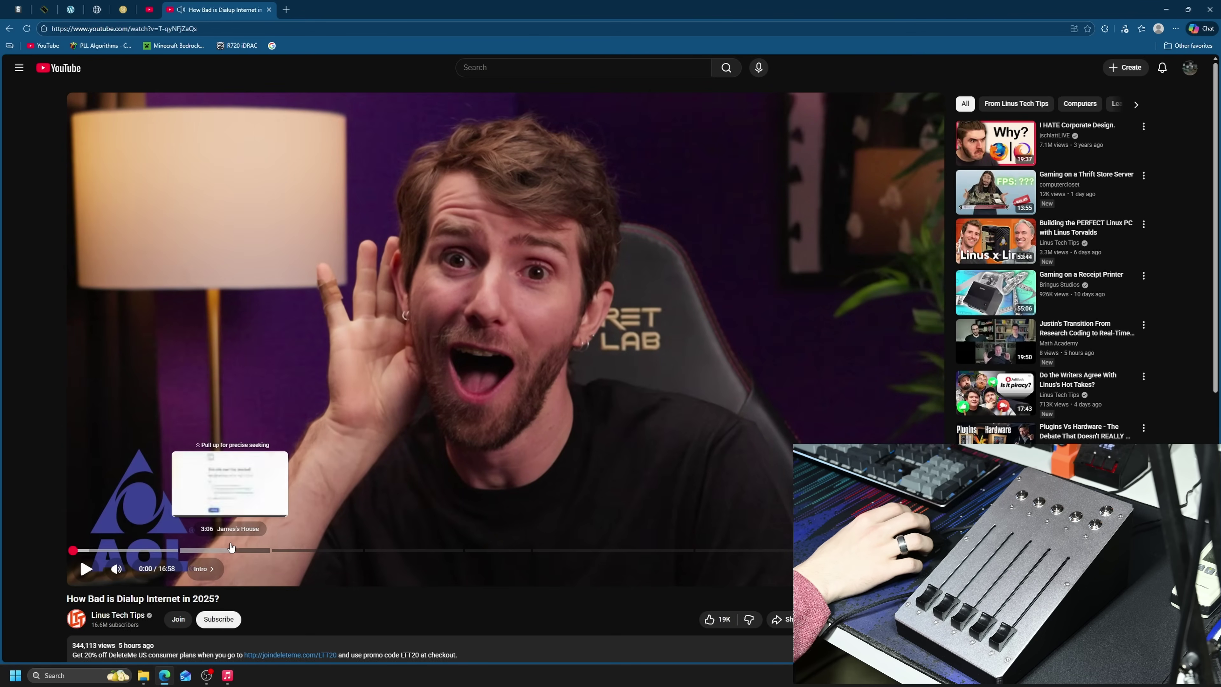
drag(232, 549, 233, 549)
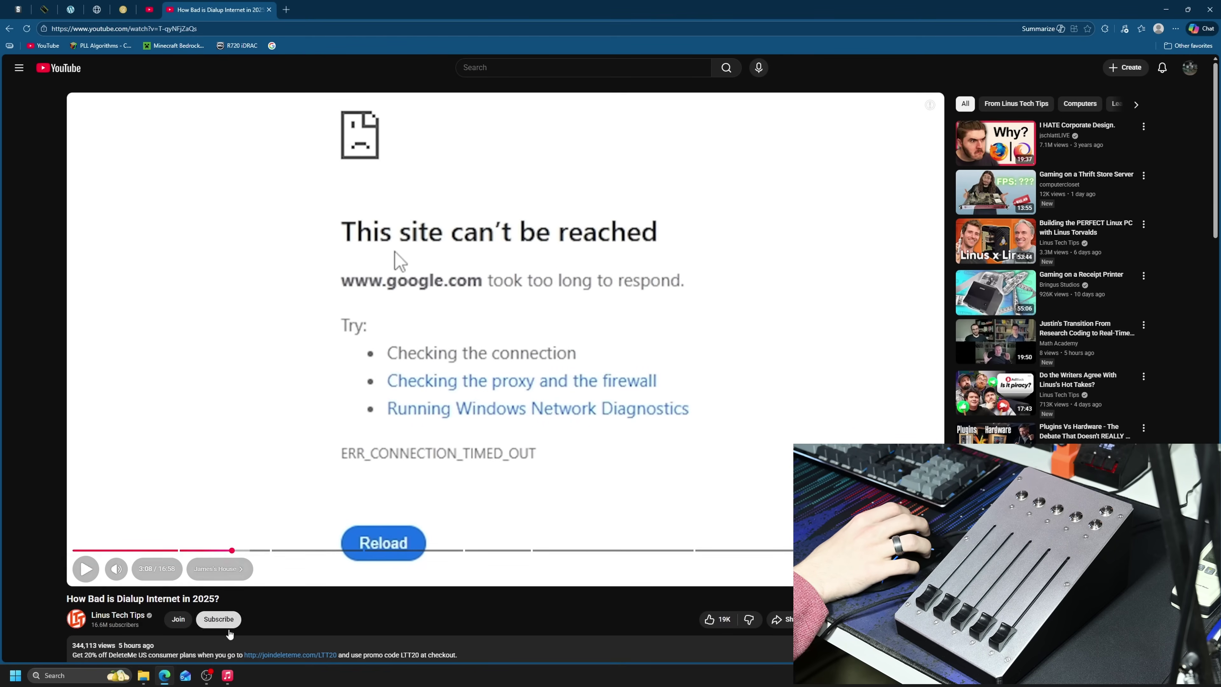
click(227, 675)
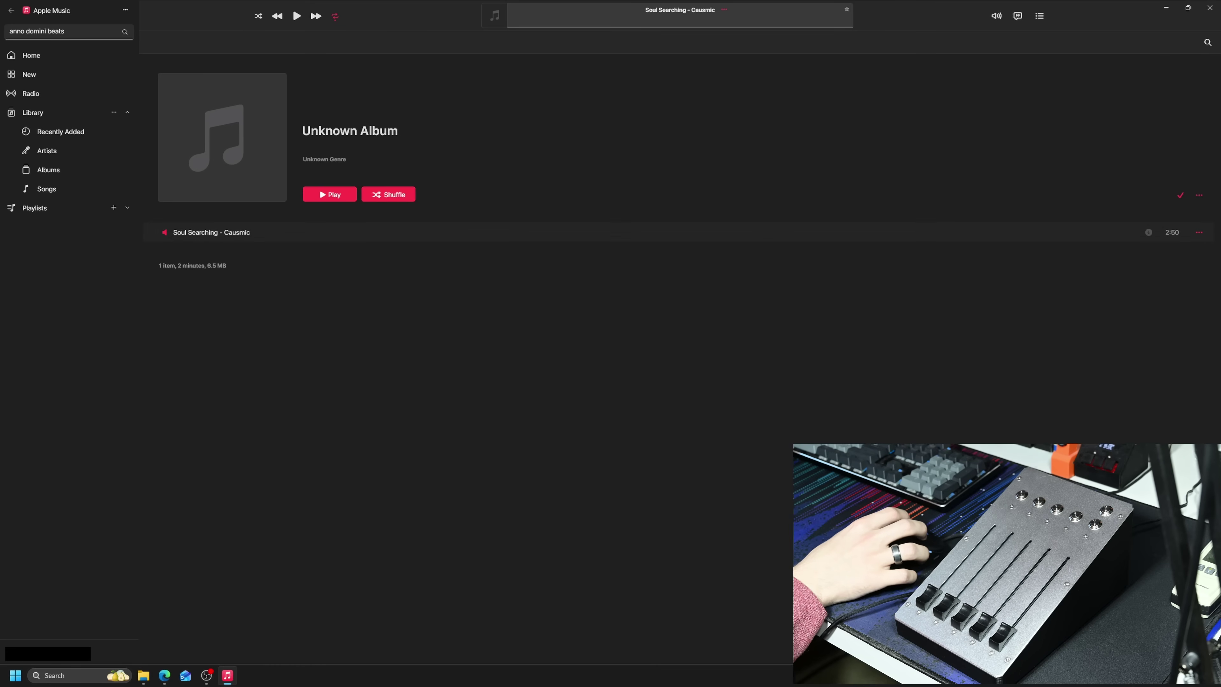
Launch Minecraft for Windows from a Start search for 'mine', then reopen Start search
mouse_move(164, 675)
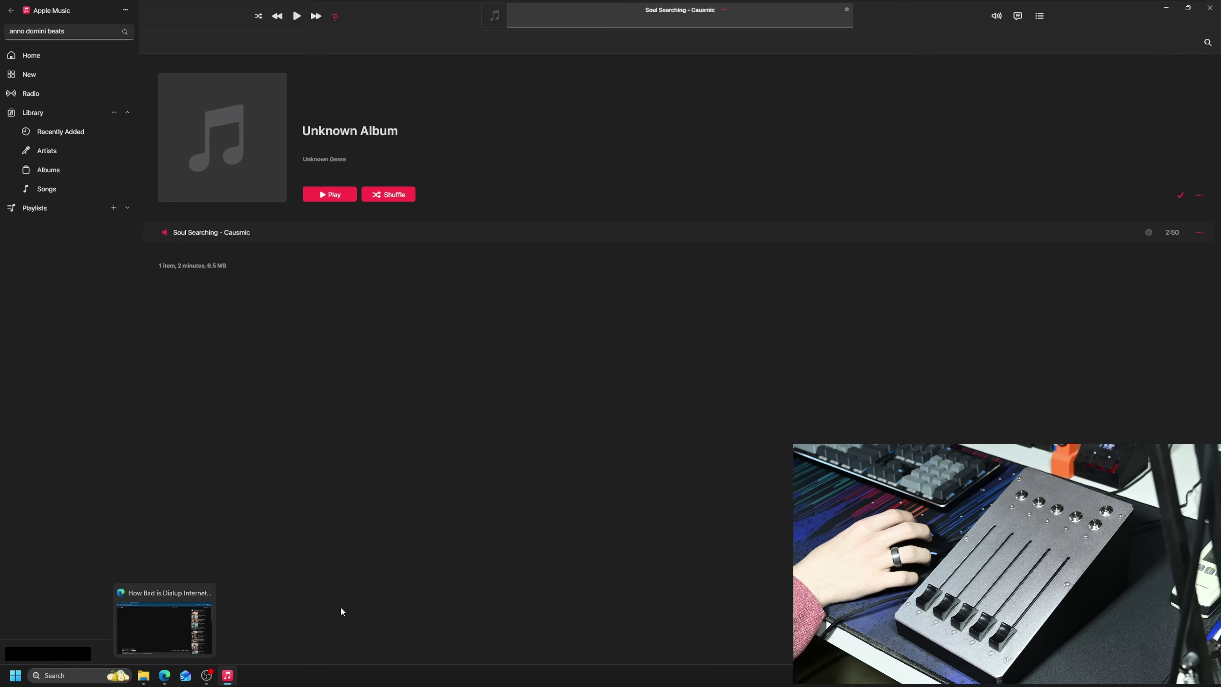
key(super)
text(mine)
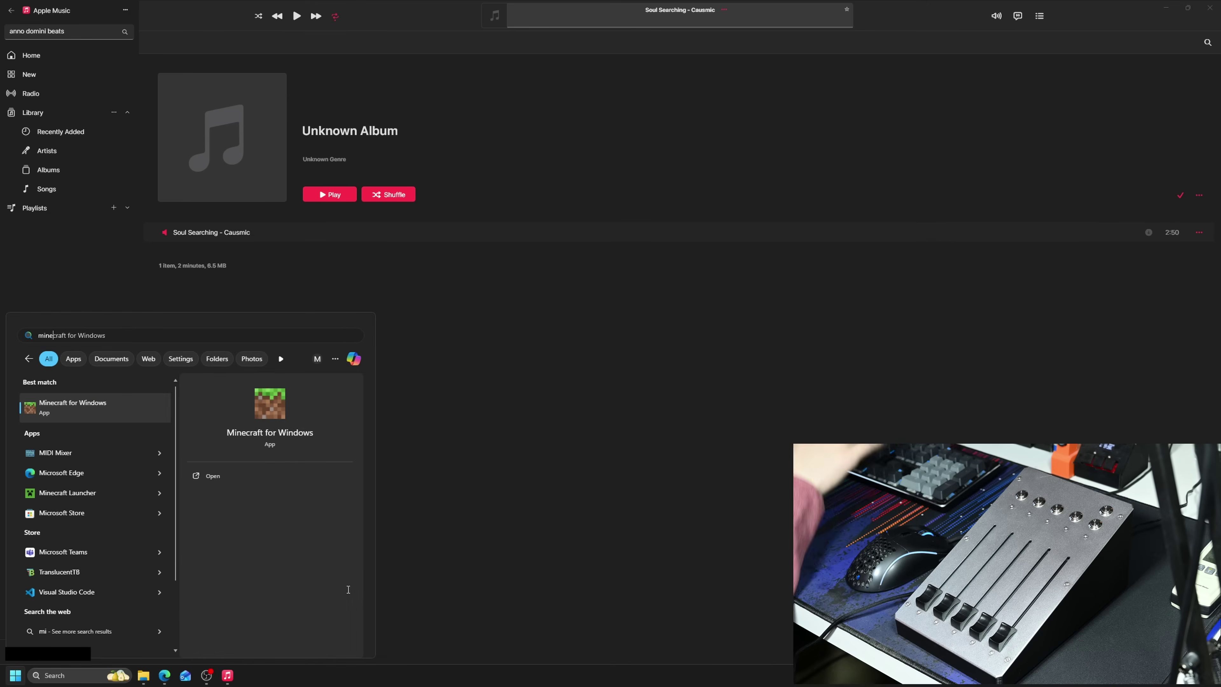
key(Return)
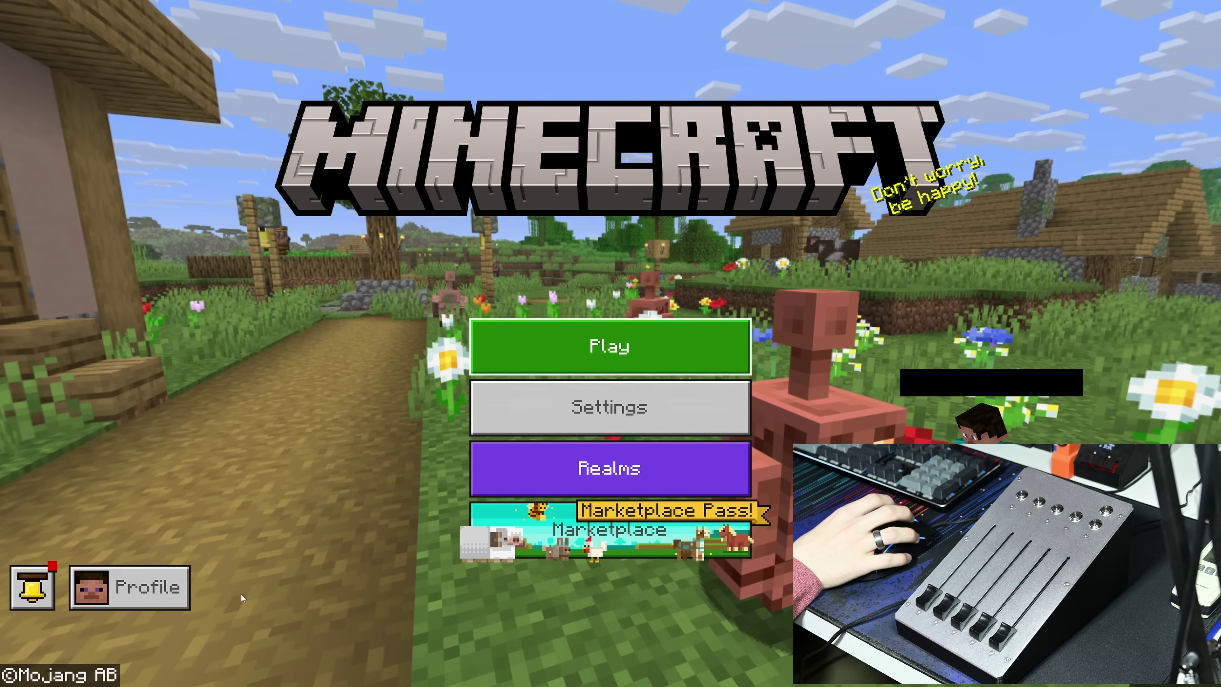
key(super)
Launch MIDI Mixer, confirm Arduino Micro as the New profile's input, and list Faders 1–5
text(midi mixer)
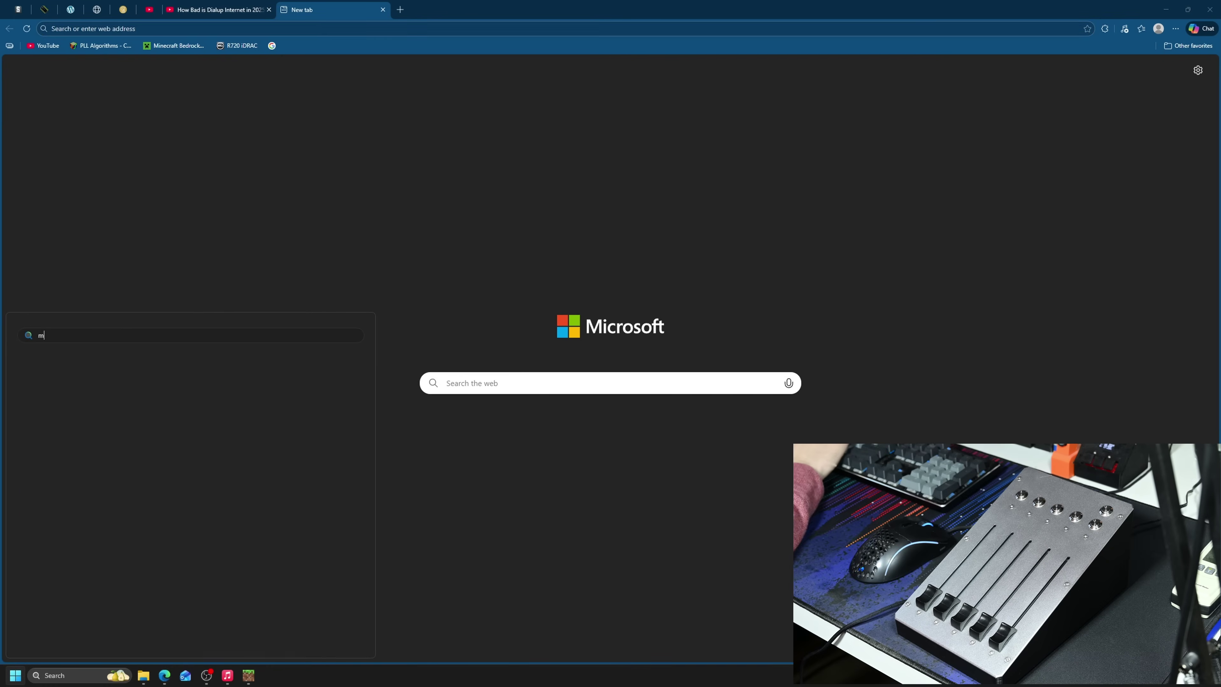
key(Return)
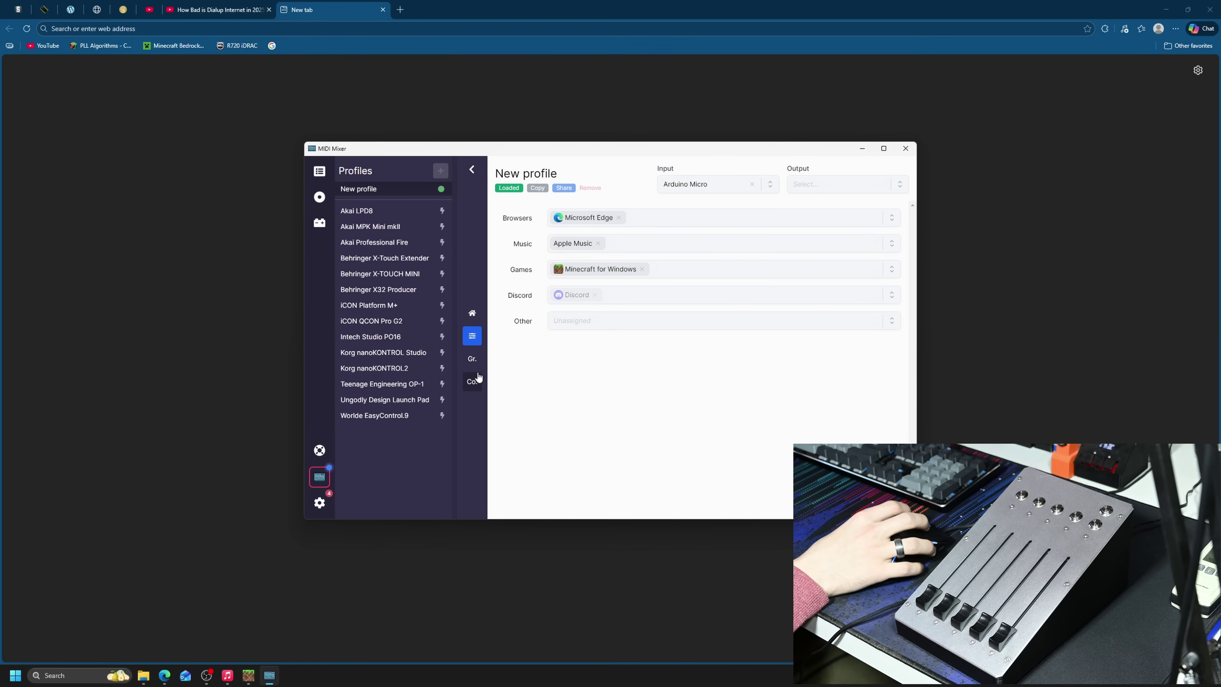
click(468, 317)
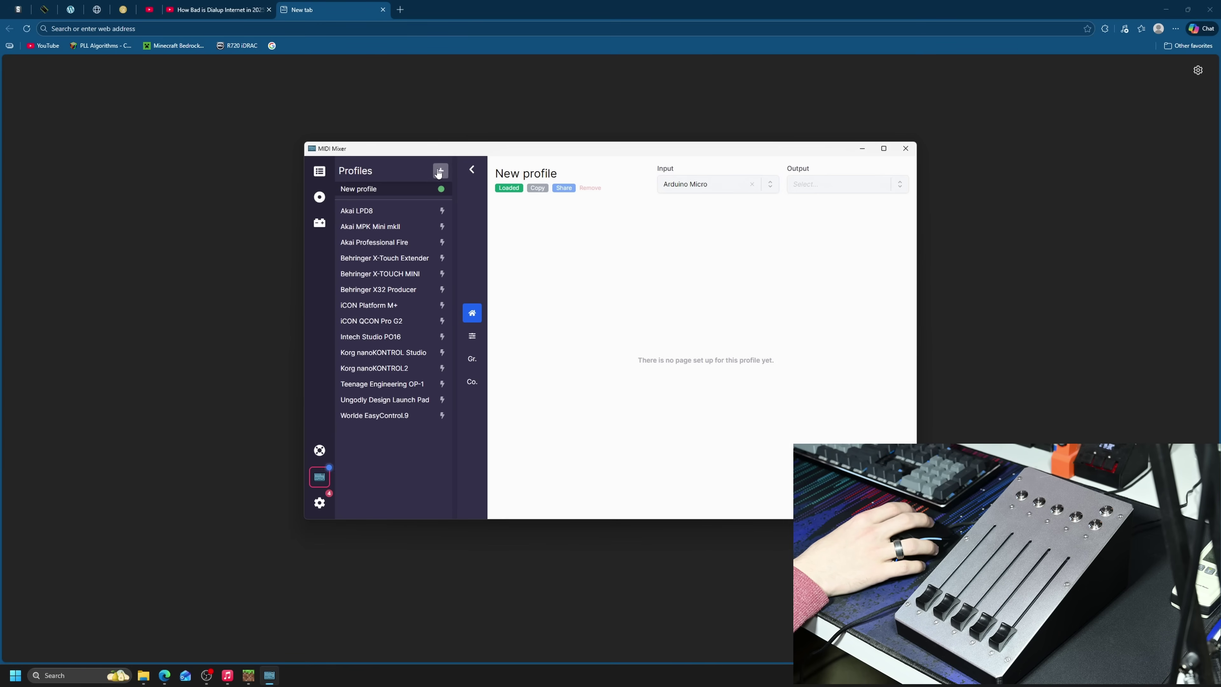
click(703, 190)
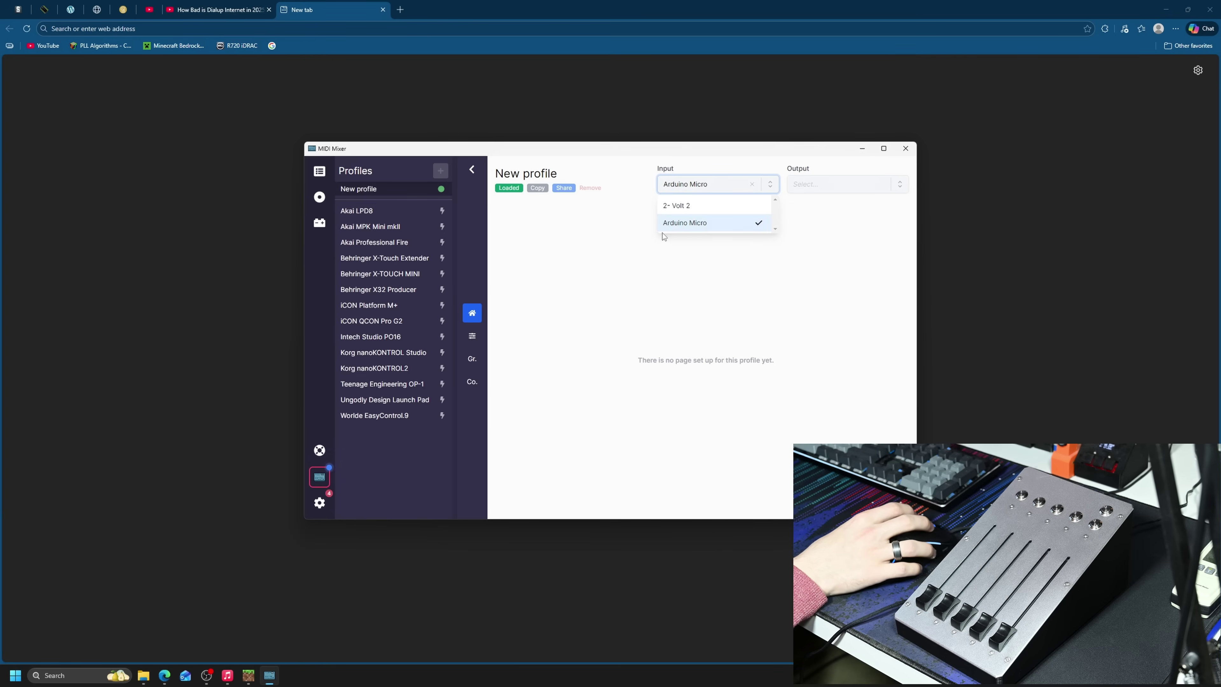
click(473, 337)
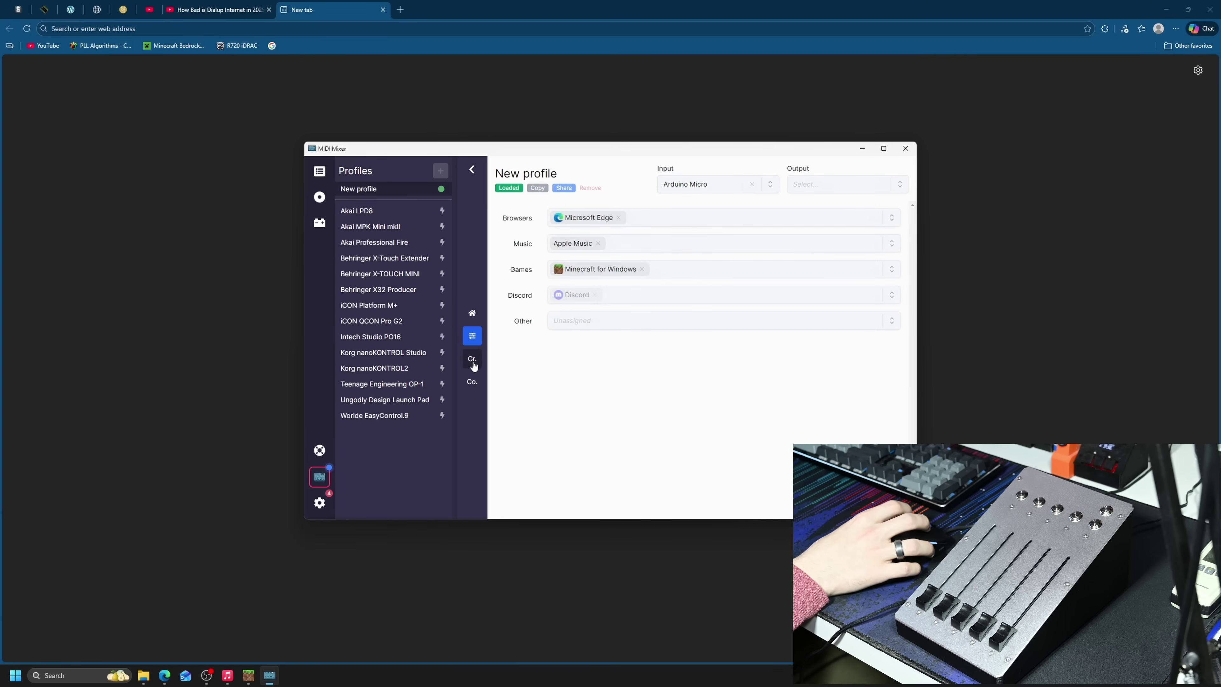
click(472, 382)
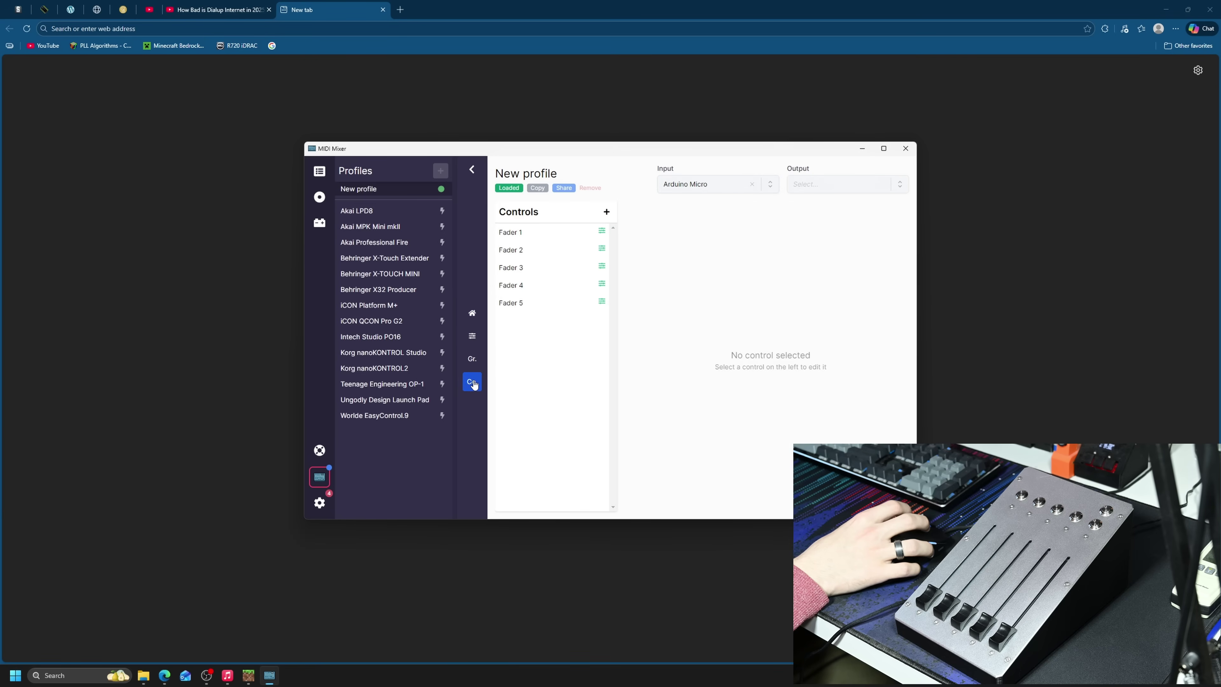
Relearn Faders 1, 2 and 3 from the hardware so they map to channel 2, controls 1–3
click(537, 235)
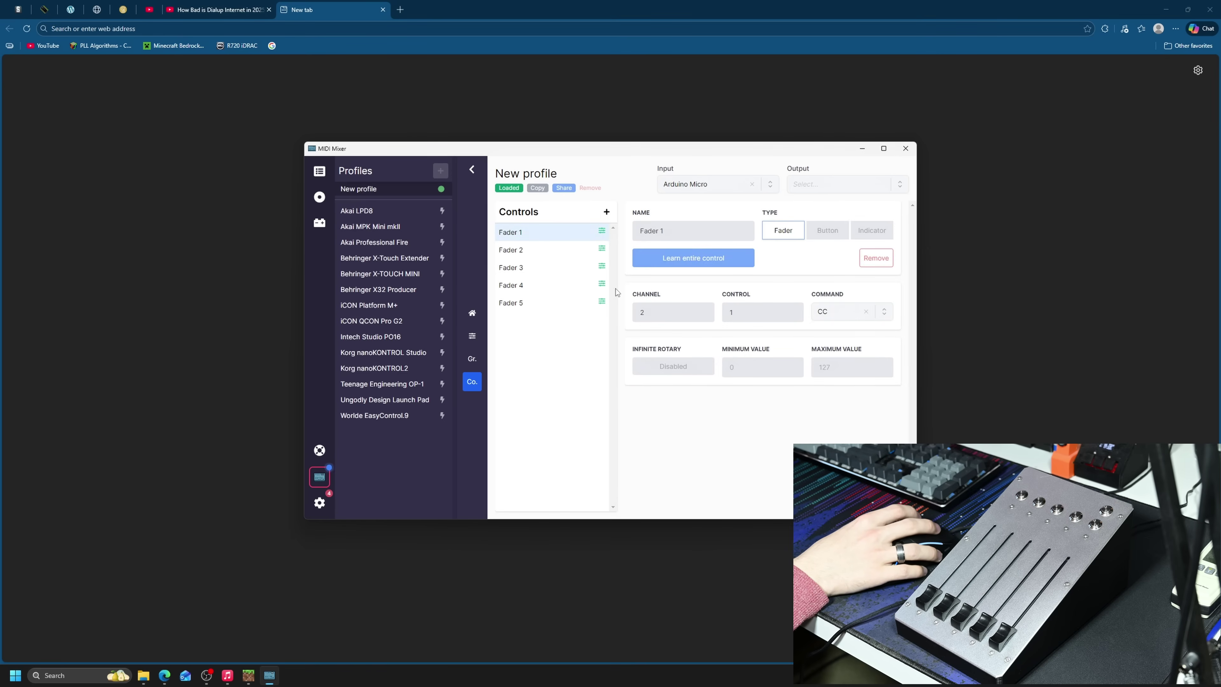
click(681, 263)
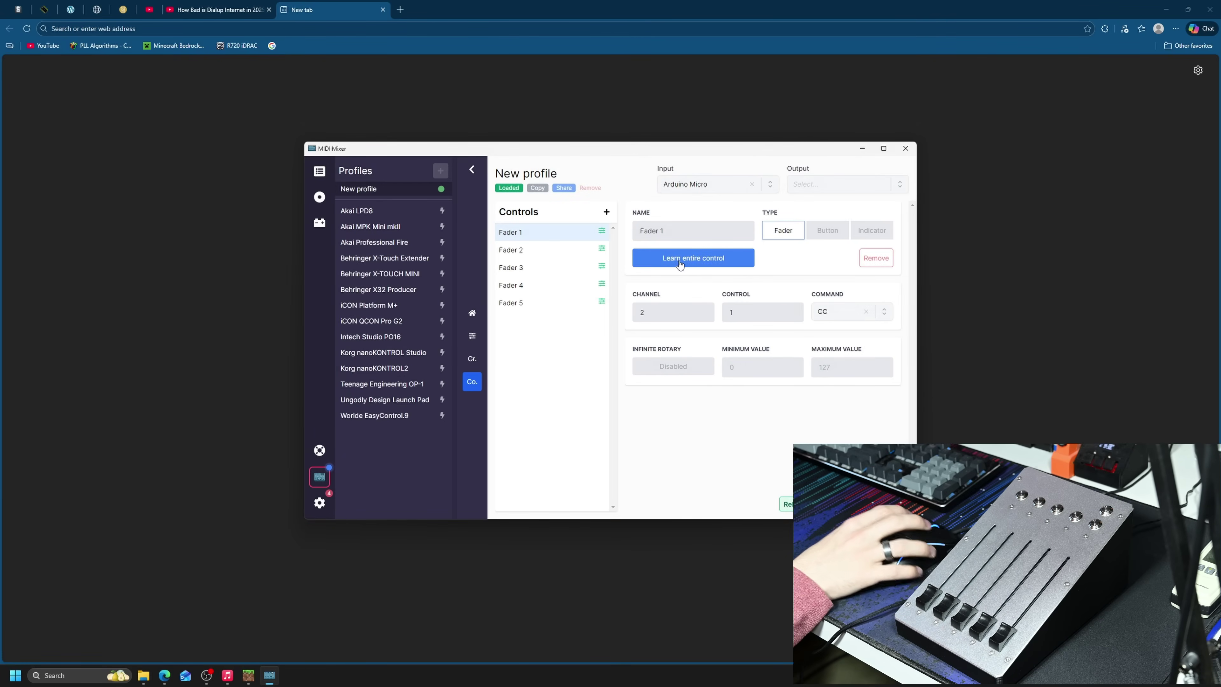
click(586, 251)
click(686, 258)
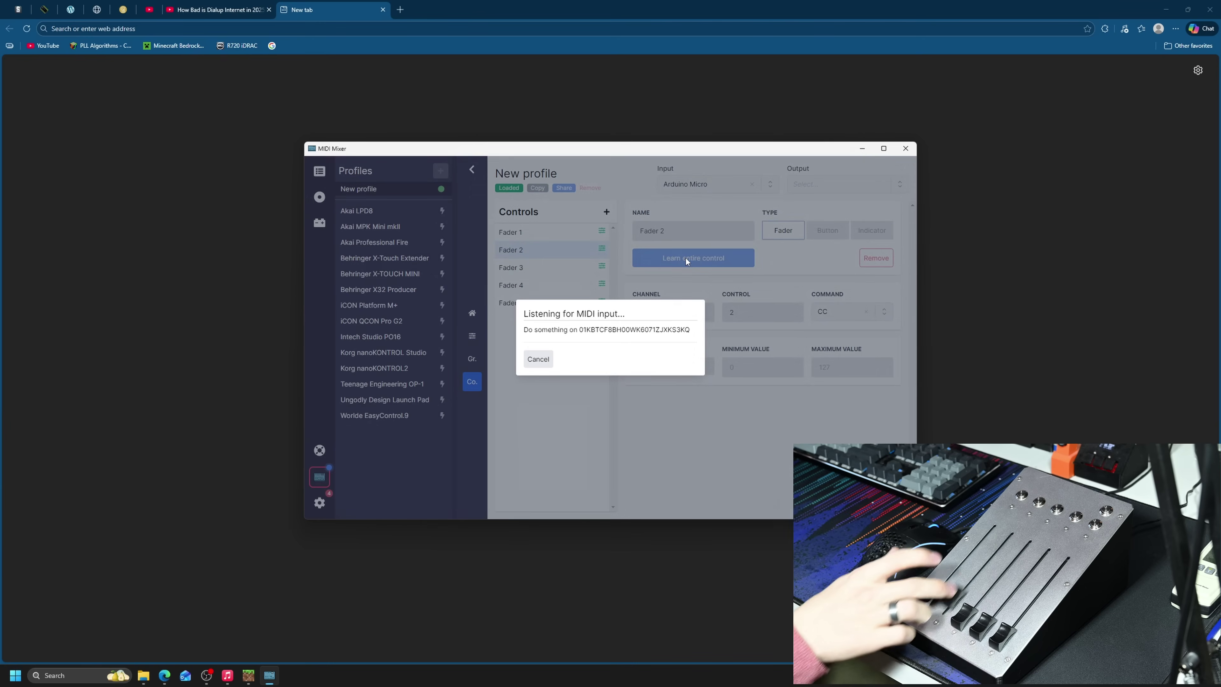
click(590, 268)
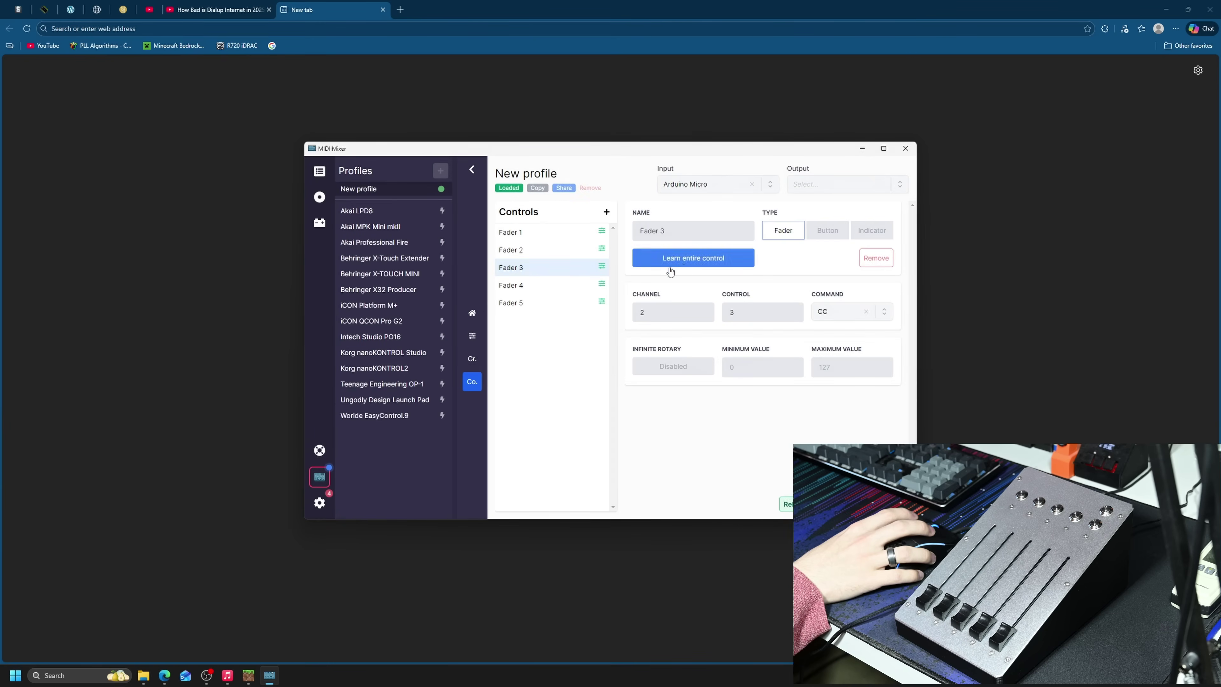
click(685, 264)
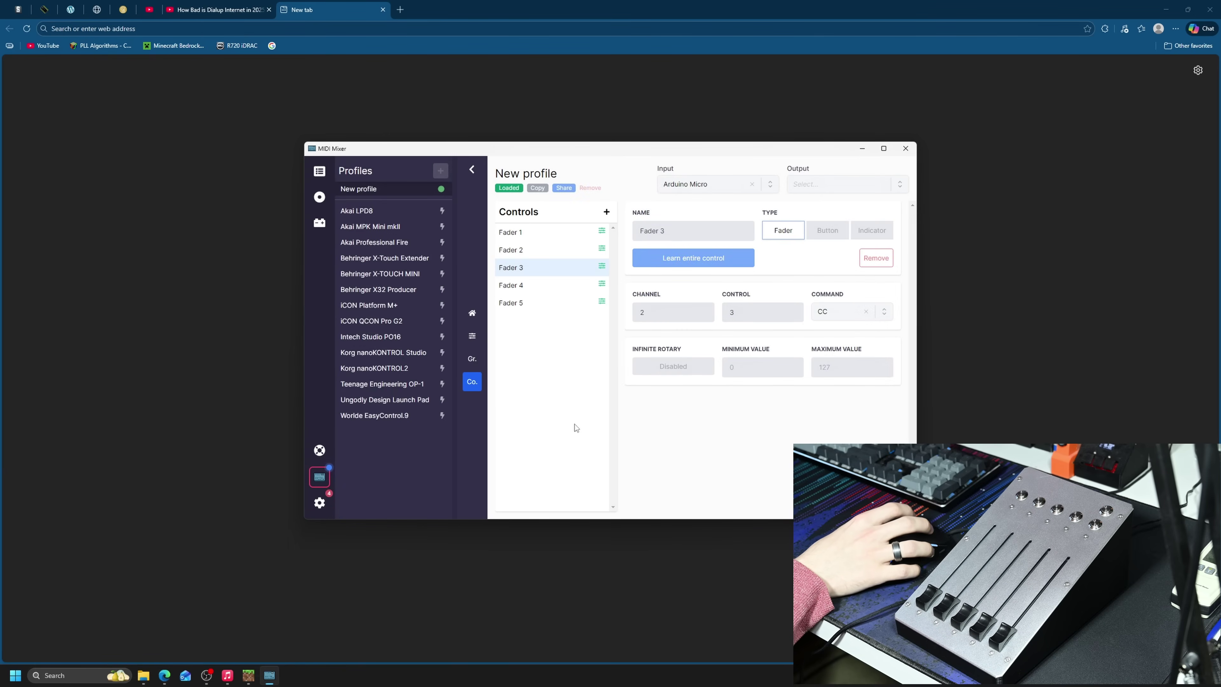
click(472, 359)
Confirm Fader 1 controls the Browsers group's Volume, then go back to the app assignments list
click(564, 240)
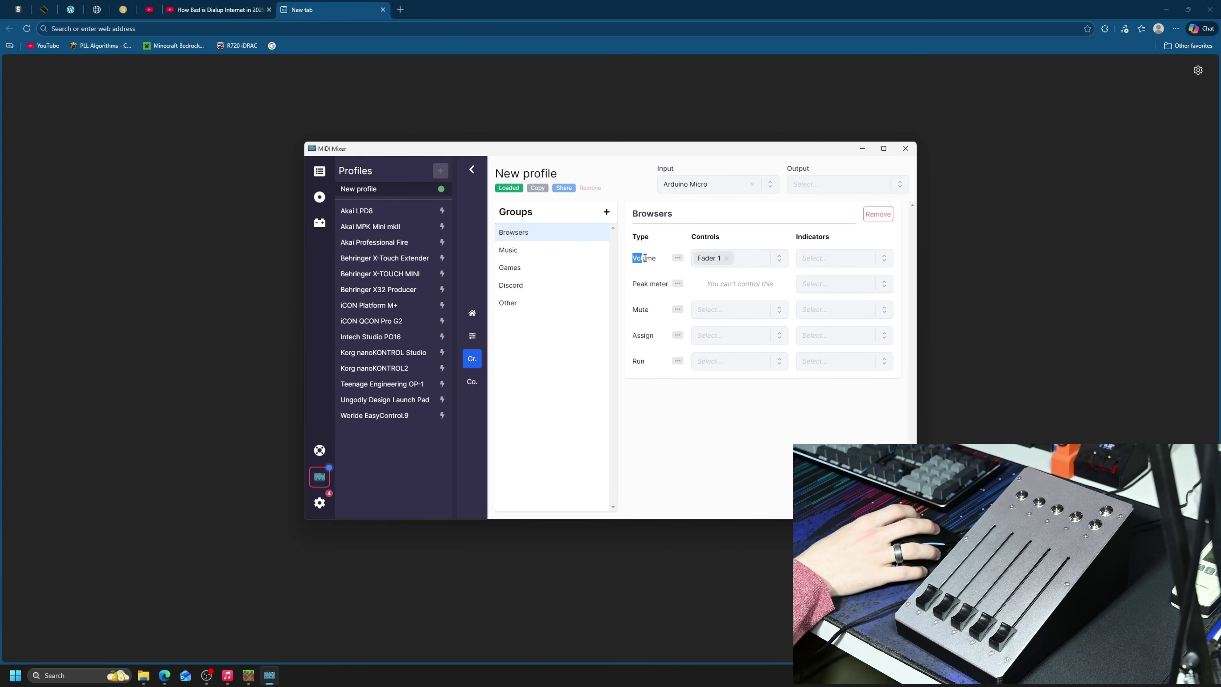
click(756, 263)
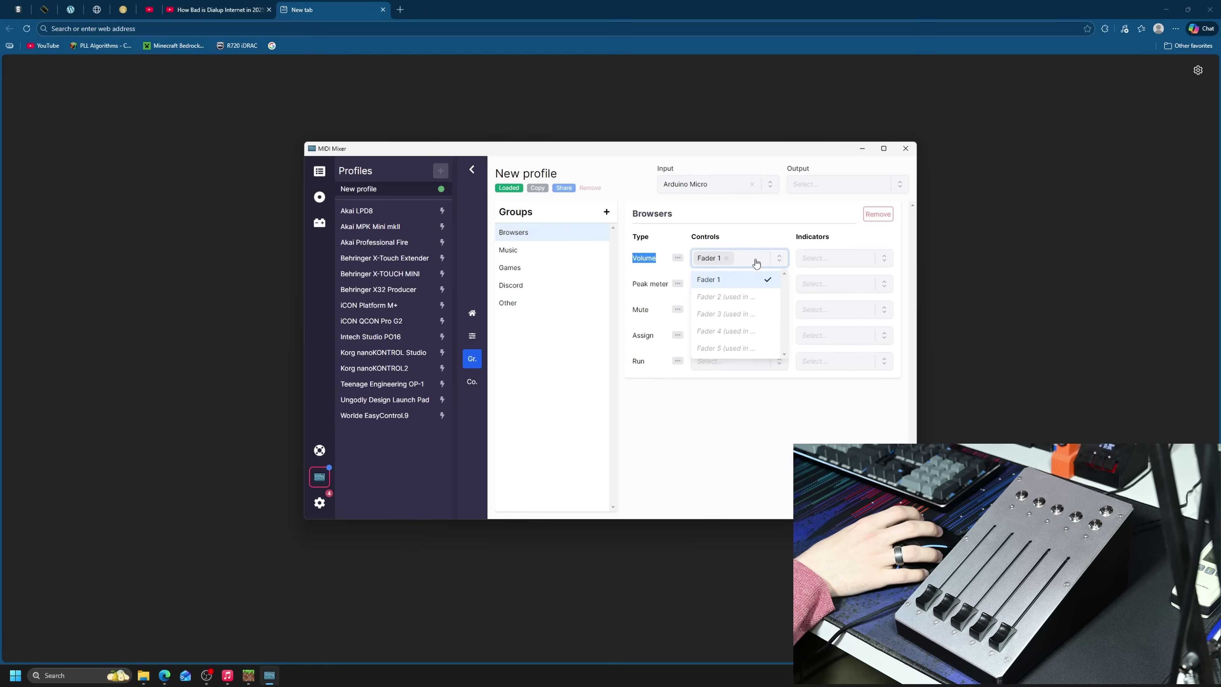
click(593, 335)
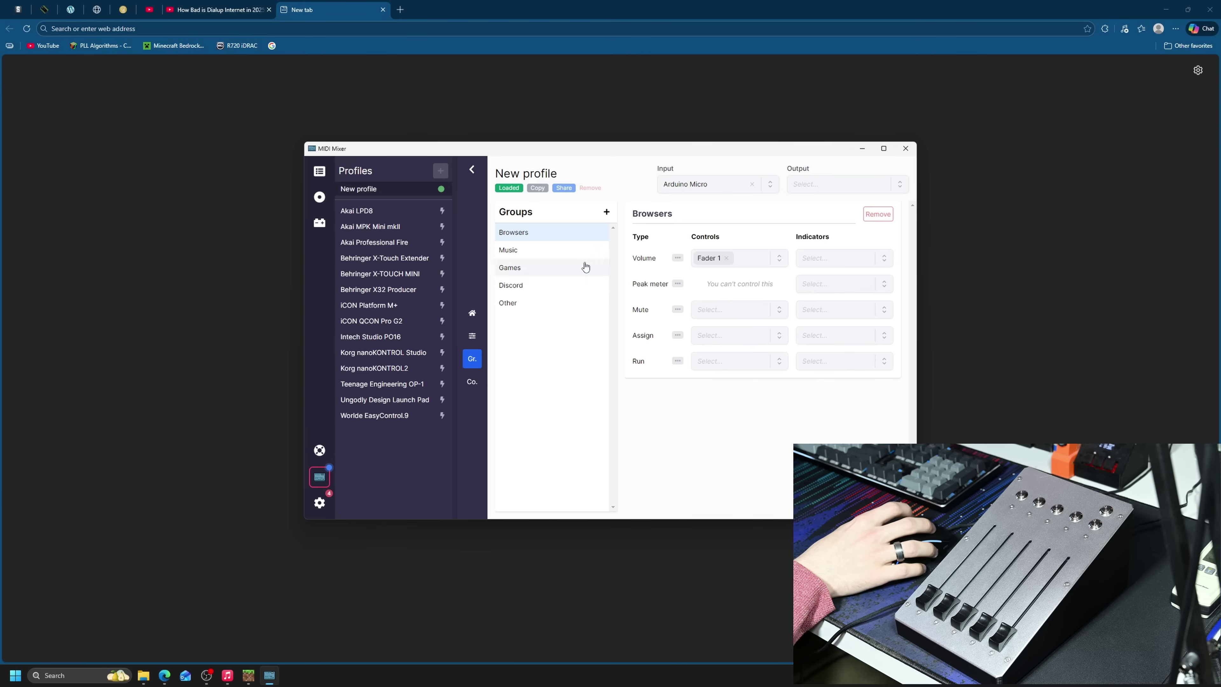
click(473, 338)
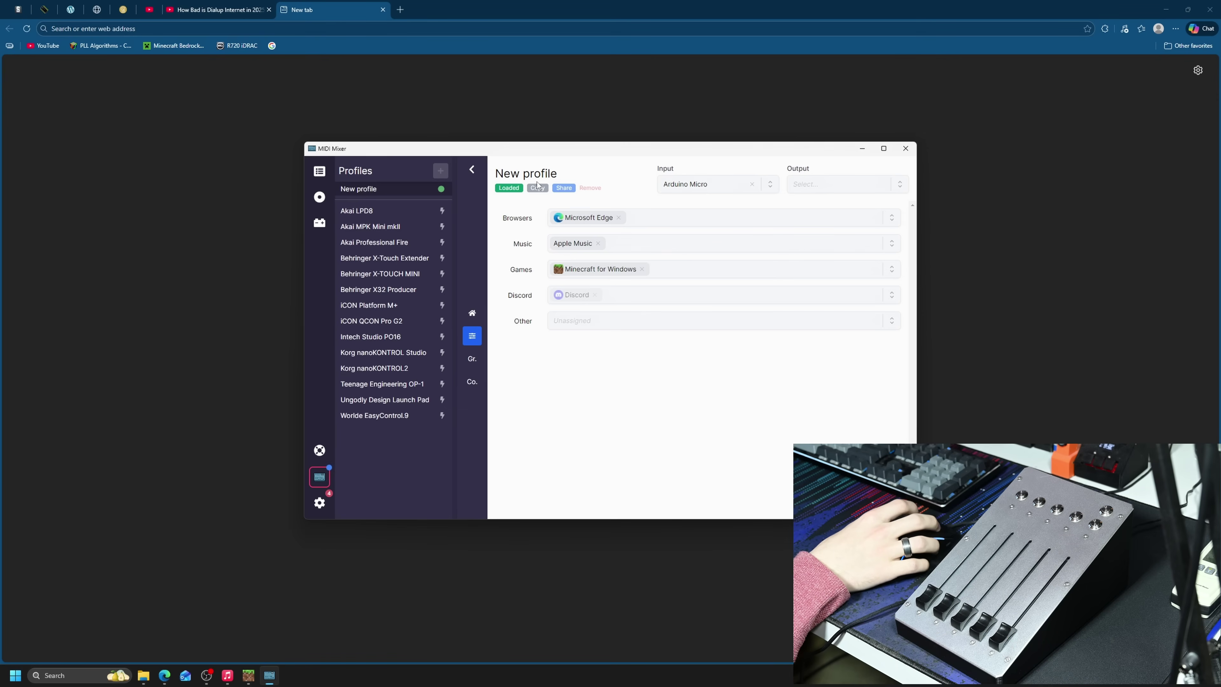
Pause the dialup YouTube video, open a new Edge tab, and bring MIDI Mixer to the front
click(218, 4)
click(558, 317)
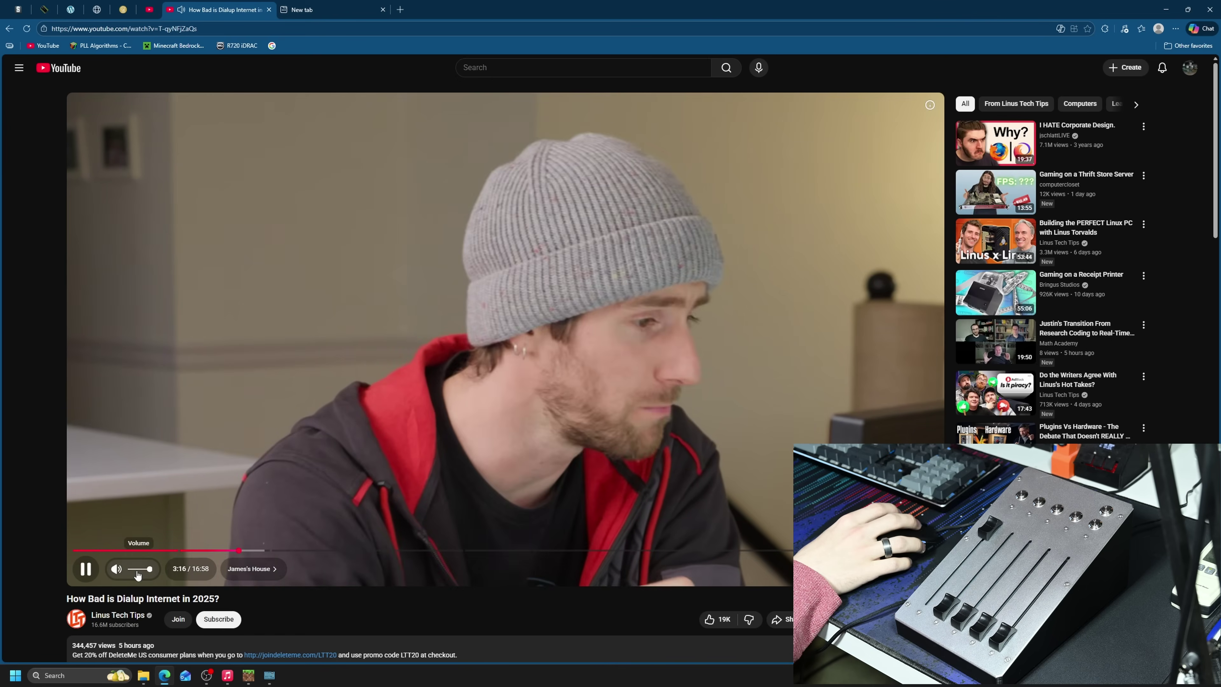
click(629, 435)
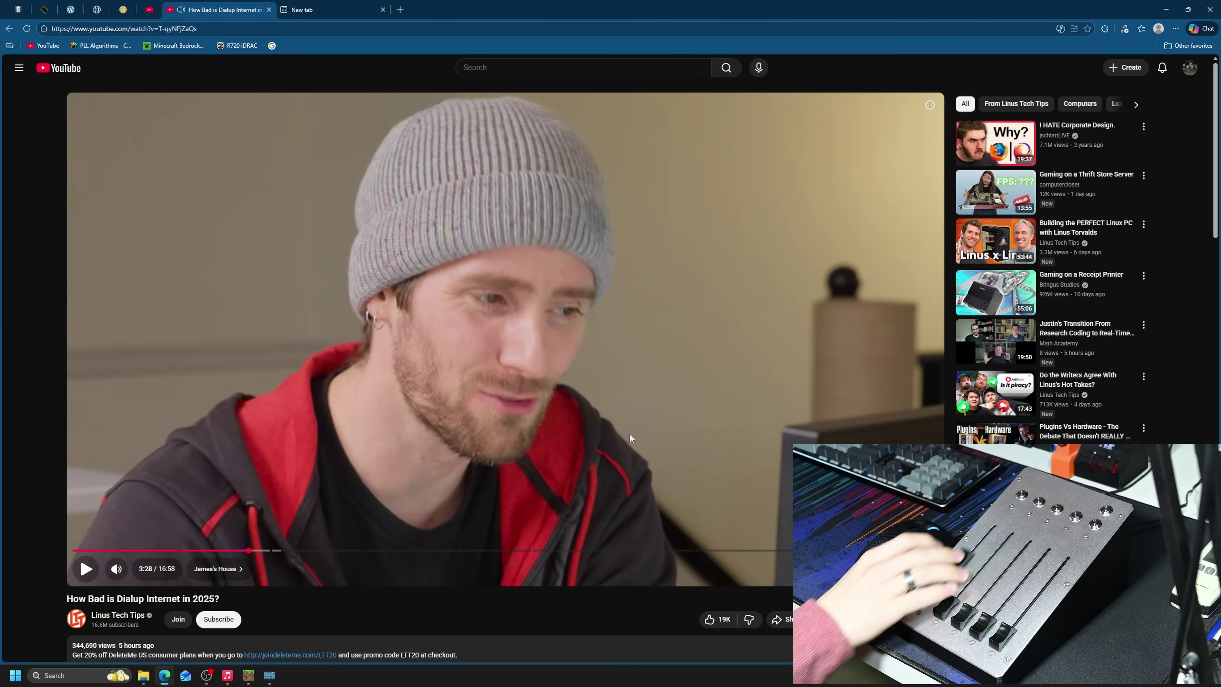
click(227, 675)
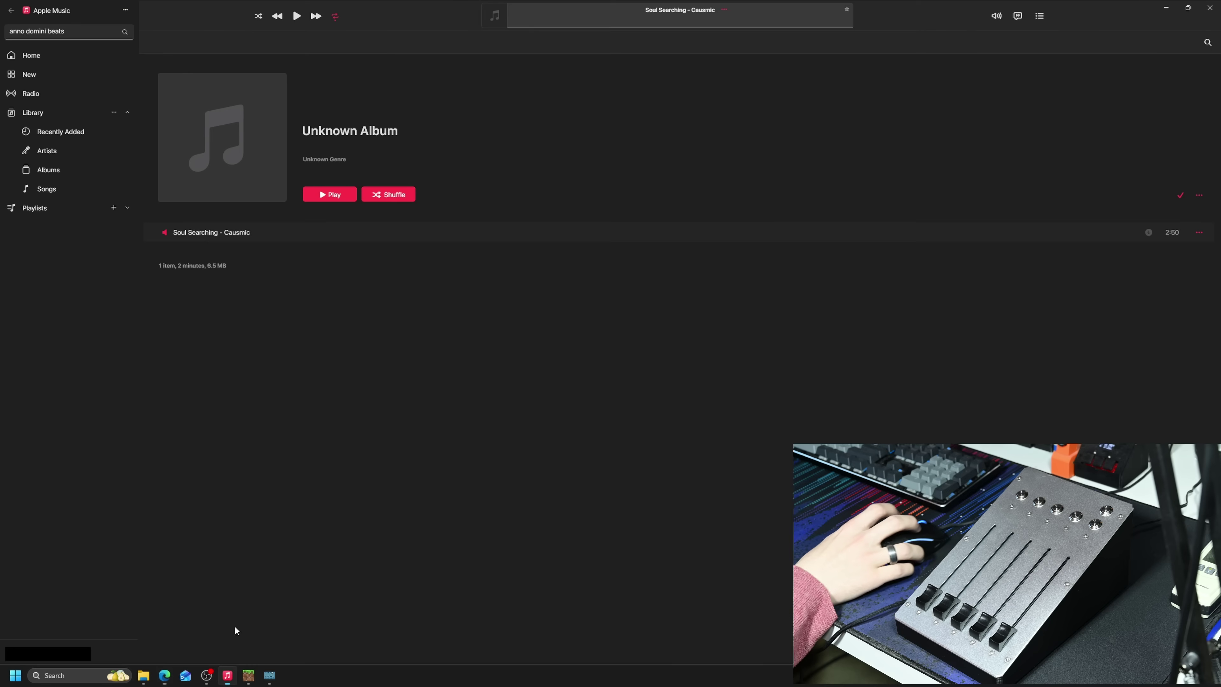
click(164, 675)
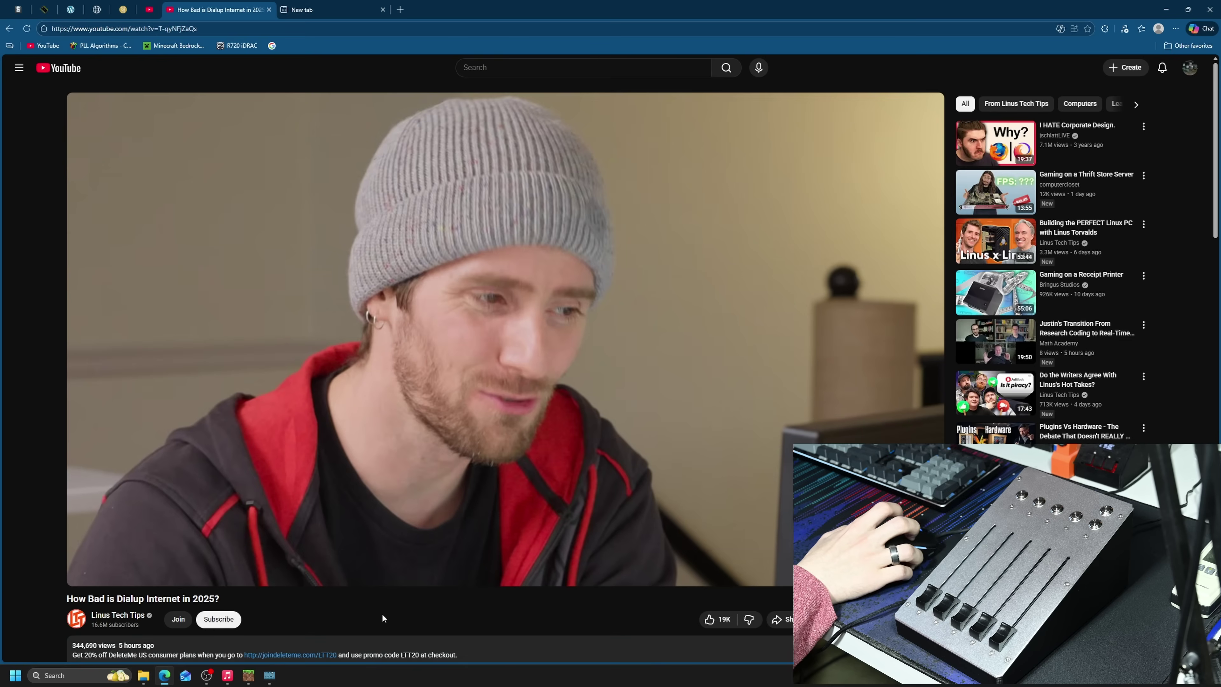
key(ctrl+t)
click(269, 675)
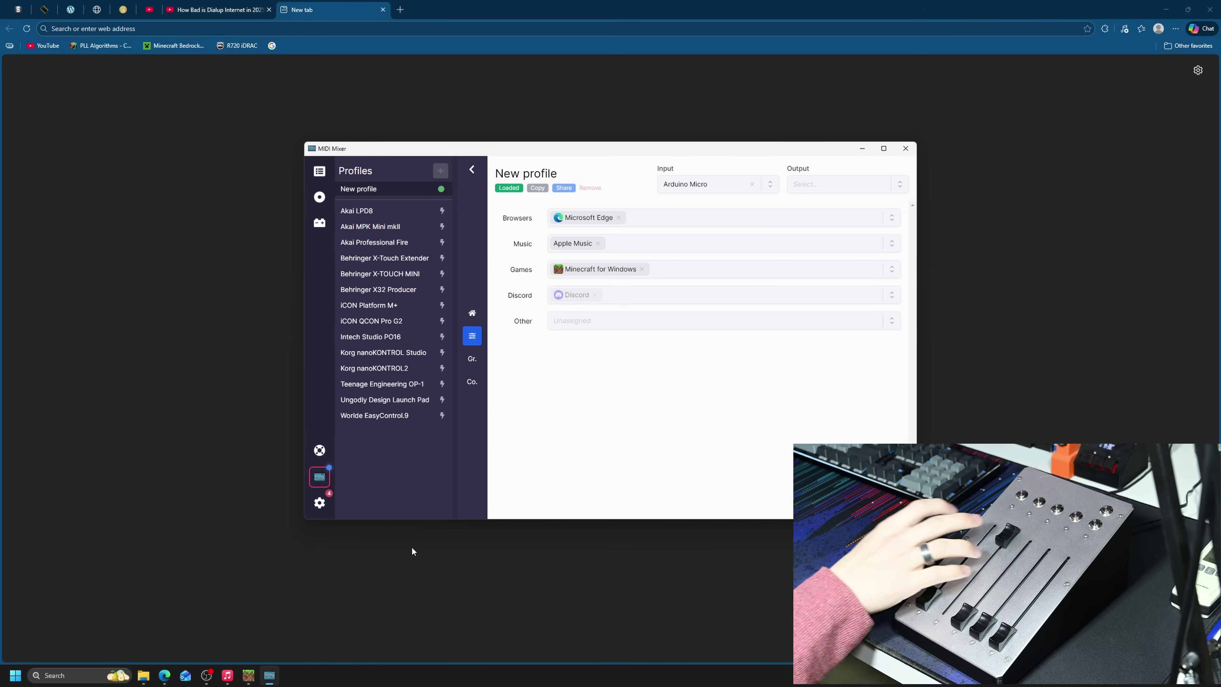
Switch to Minecraft for Windows and resume the paused game
click(247, 675)
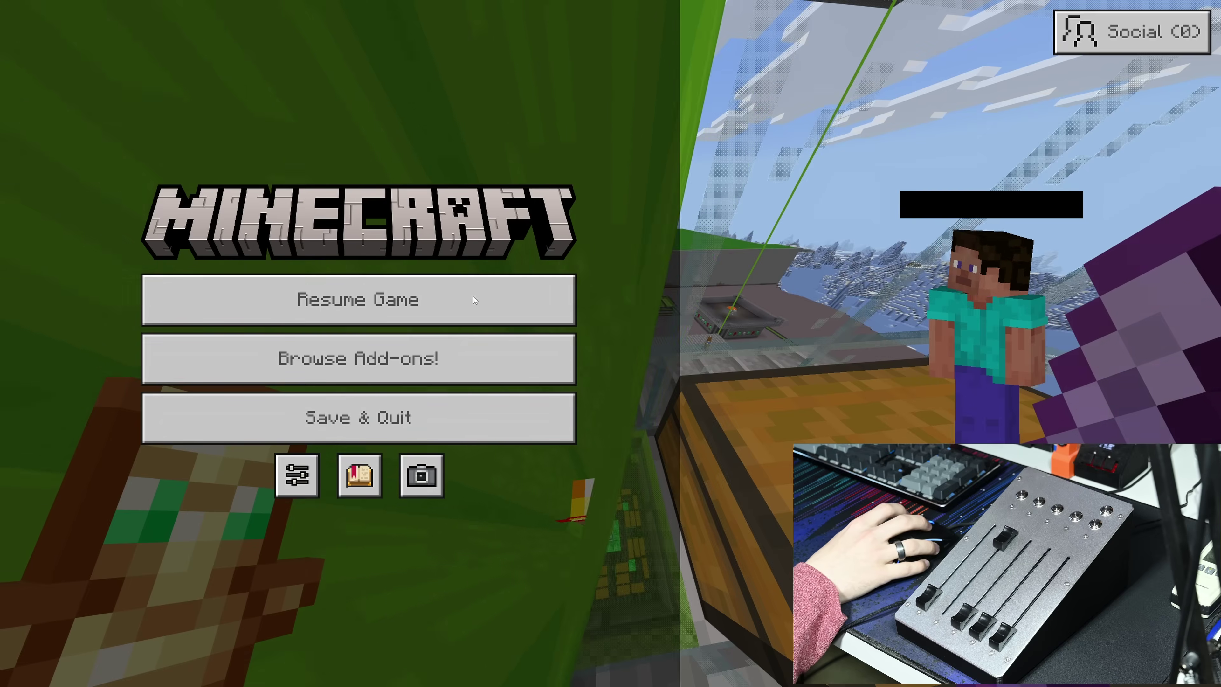
click(474, 300)
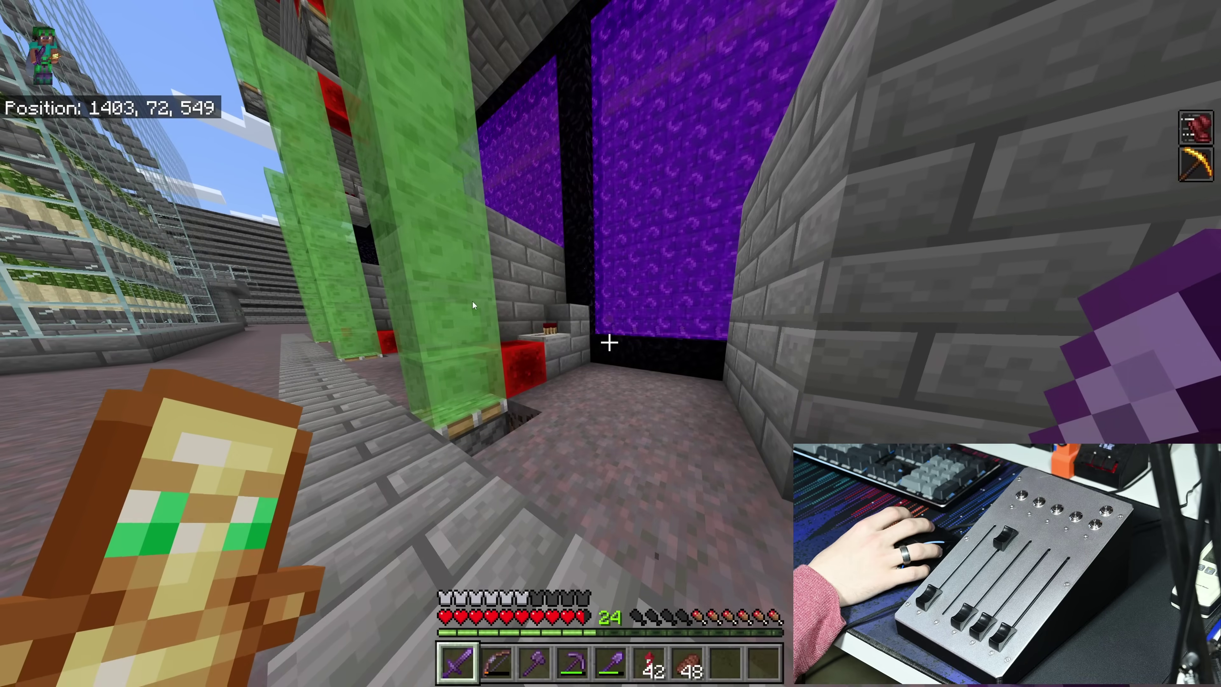
key(super)
click(165, 678)
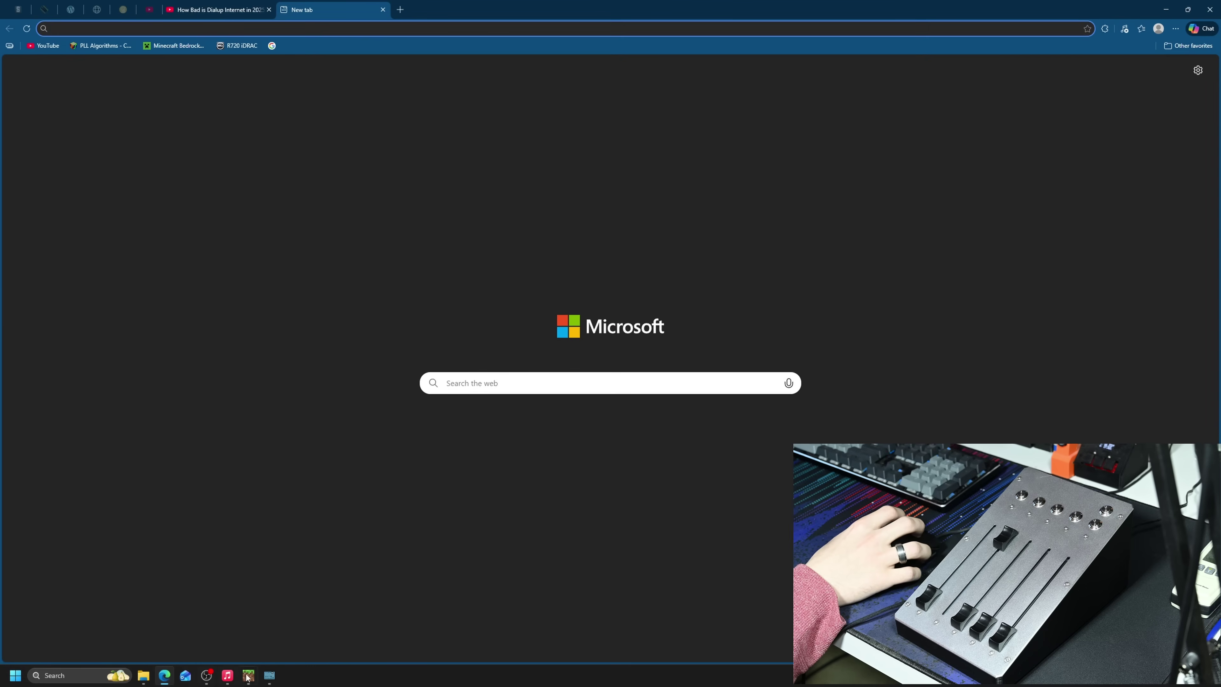
click(270, 678)
click(248, 676)
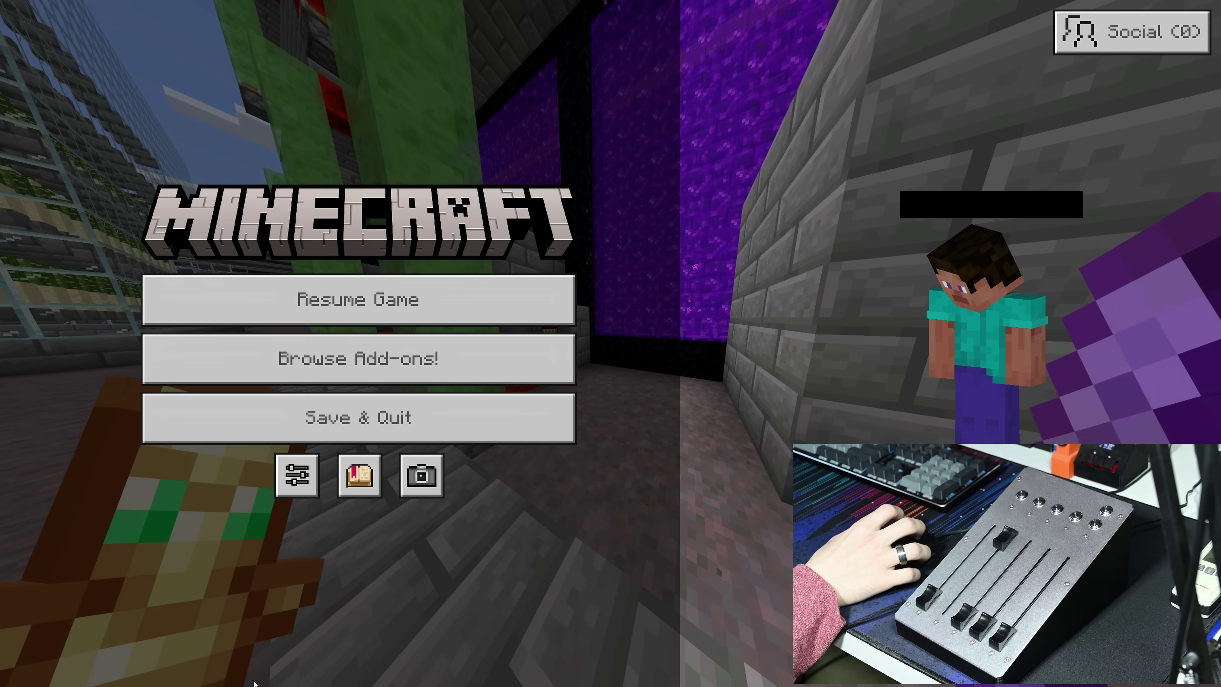
click(464, 310)
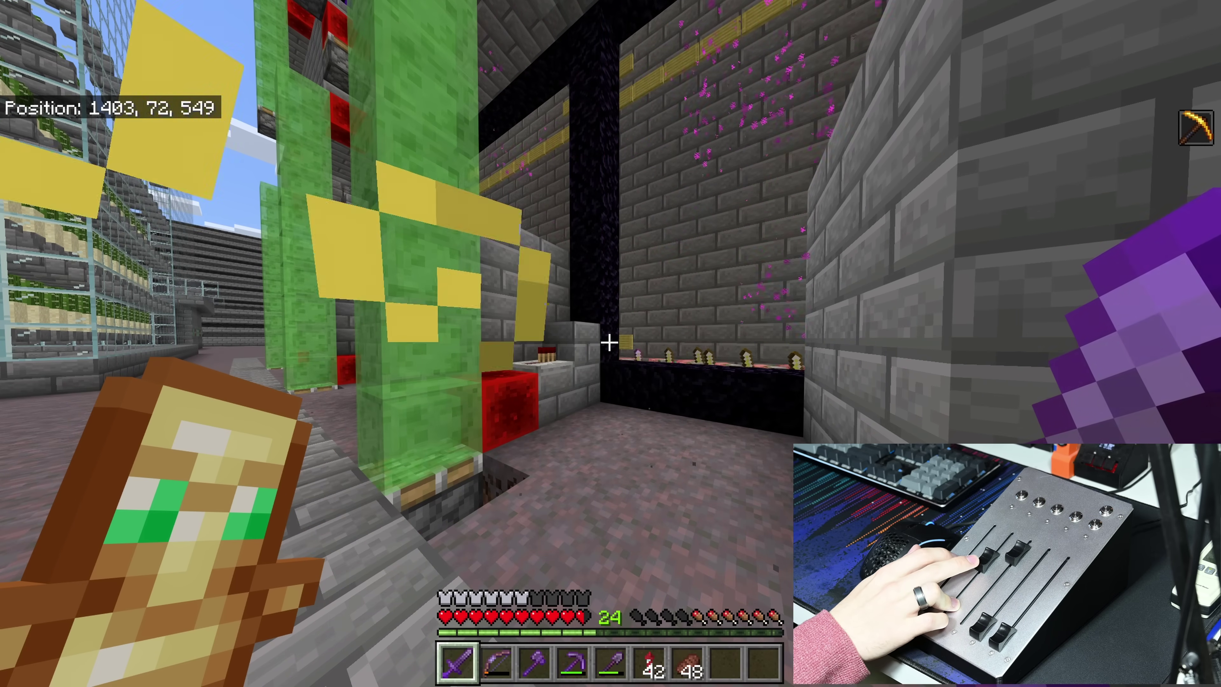
Restart the dialup YouTube video in Edge with Space, then return to Minecraft
key(super)
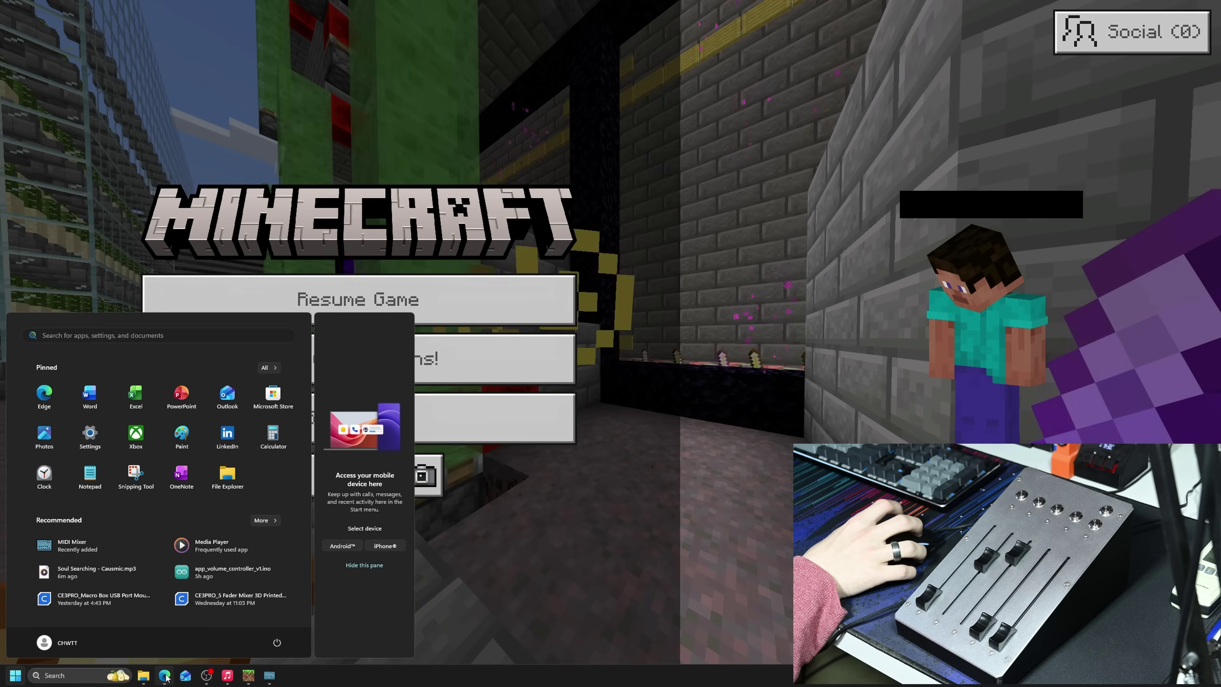
click(166, 677)
key(space)
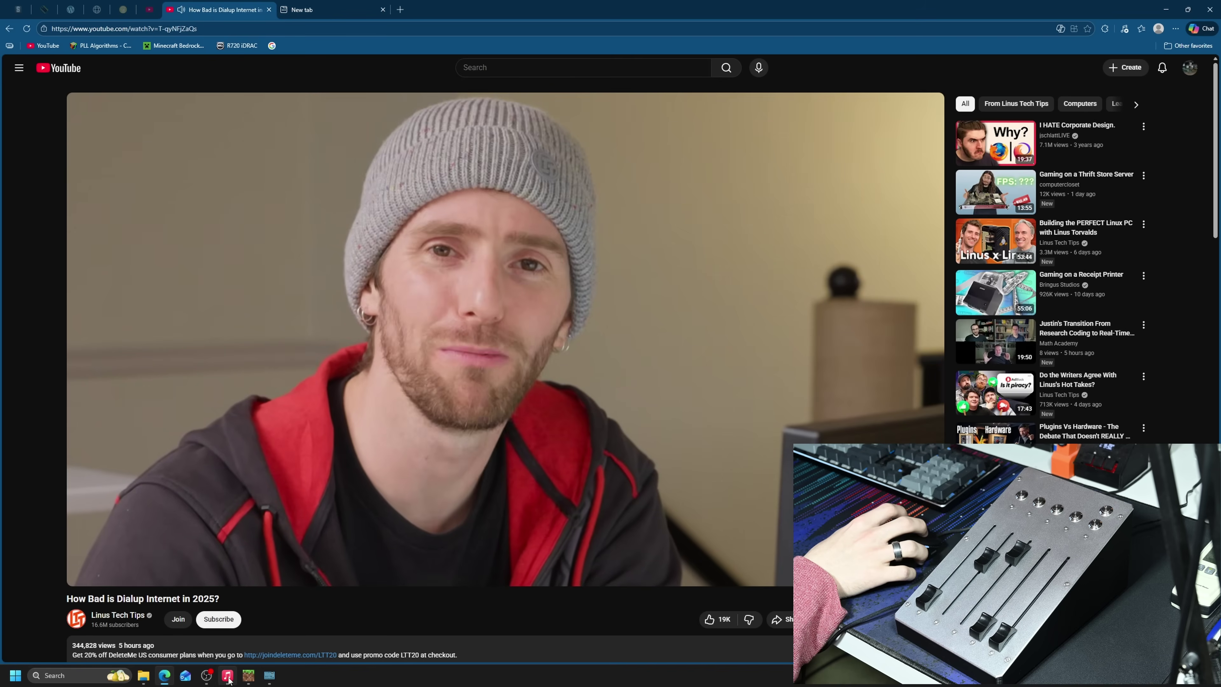
click(248, 675)
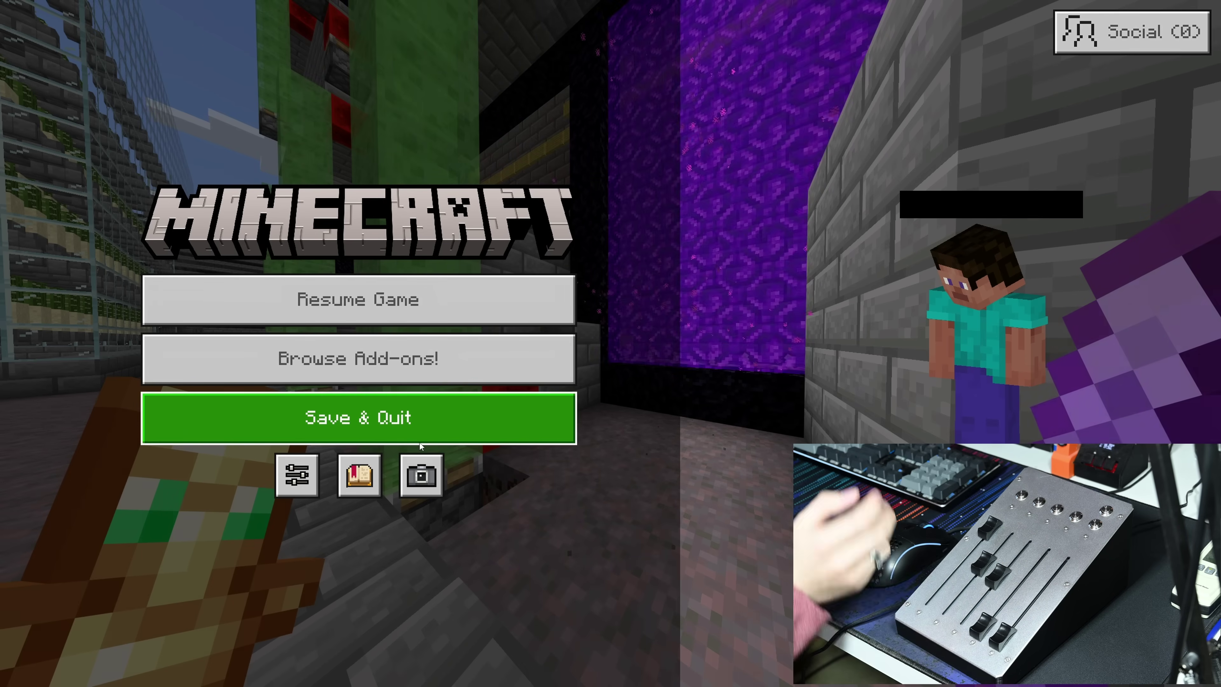
Resume Minecraft, walk toward the wall and glass tower, then bring MIDI Mixer forward
key(super)
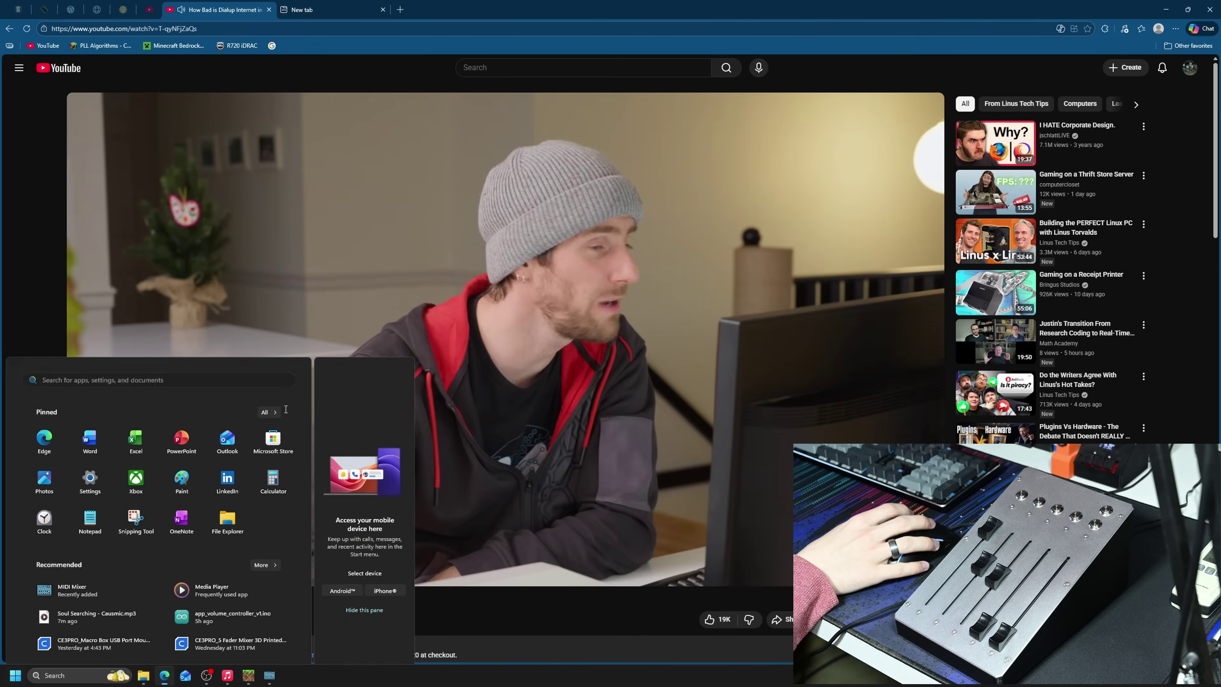
key(super)
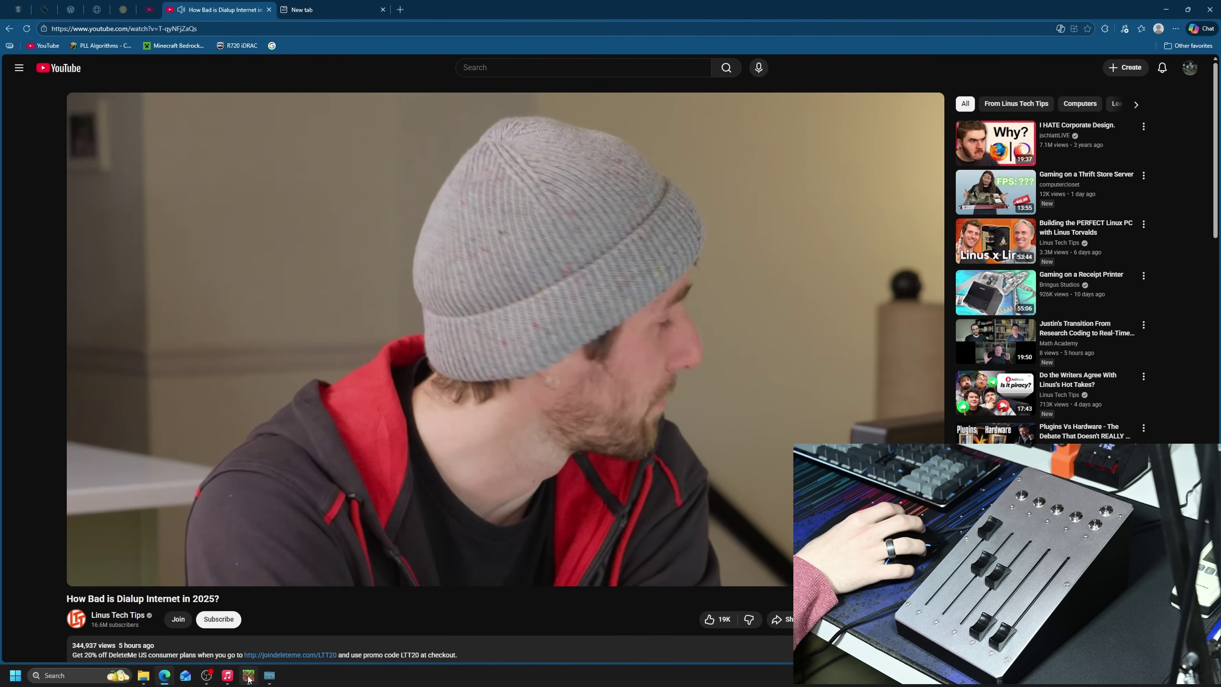
click(248, 676)
click(357, 297)
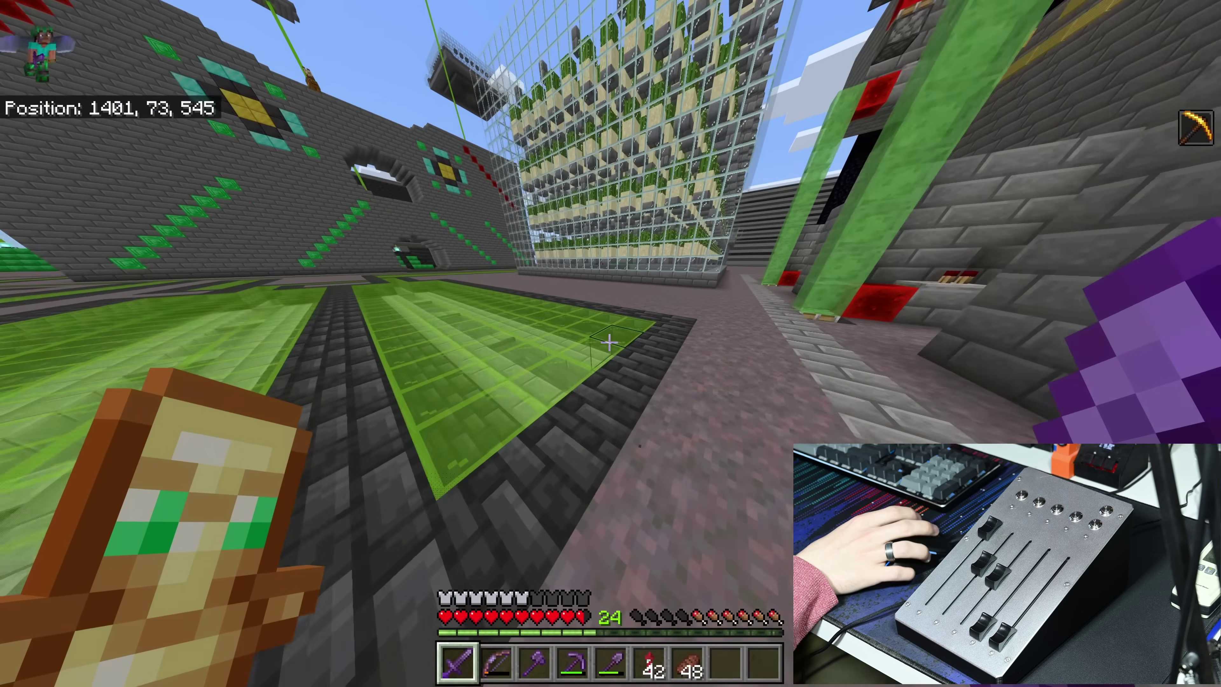
key(w)
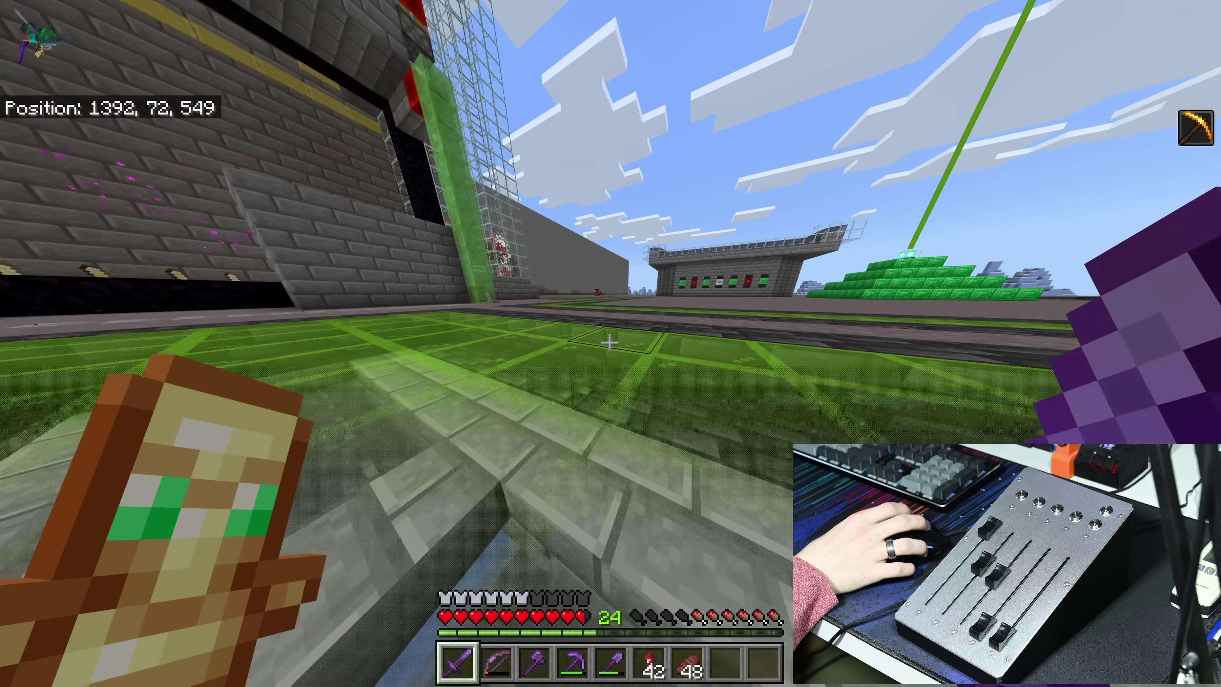
key(w)
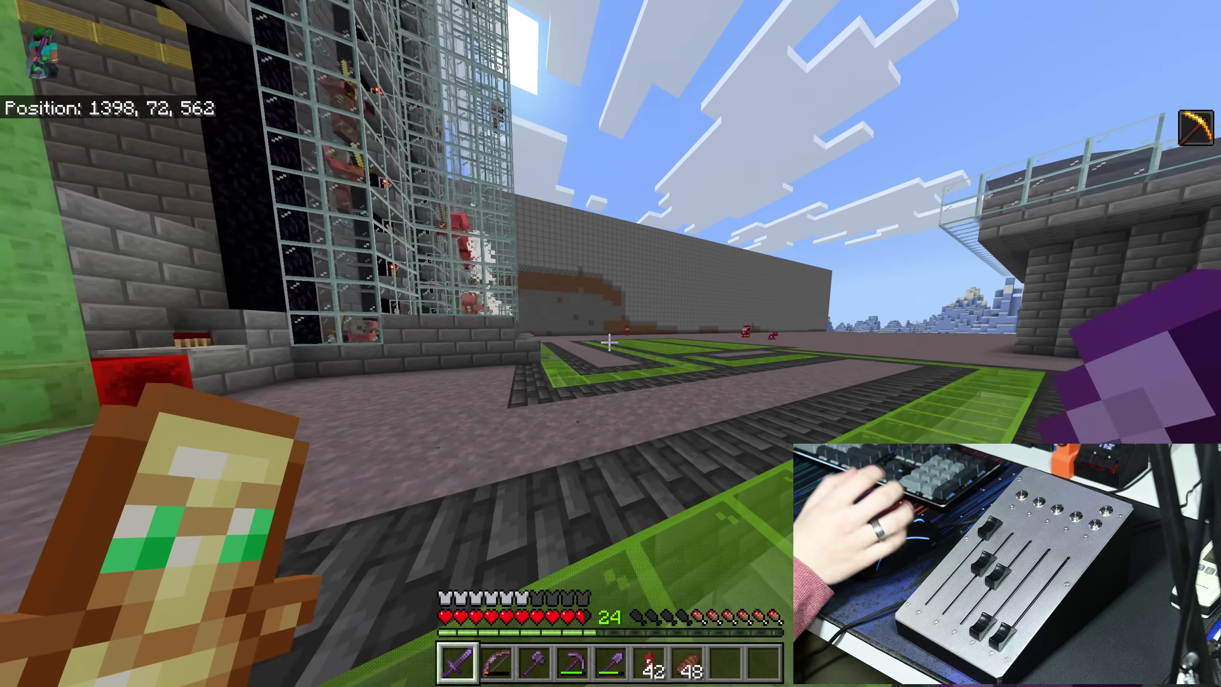
key(super)
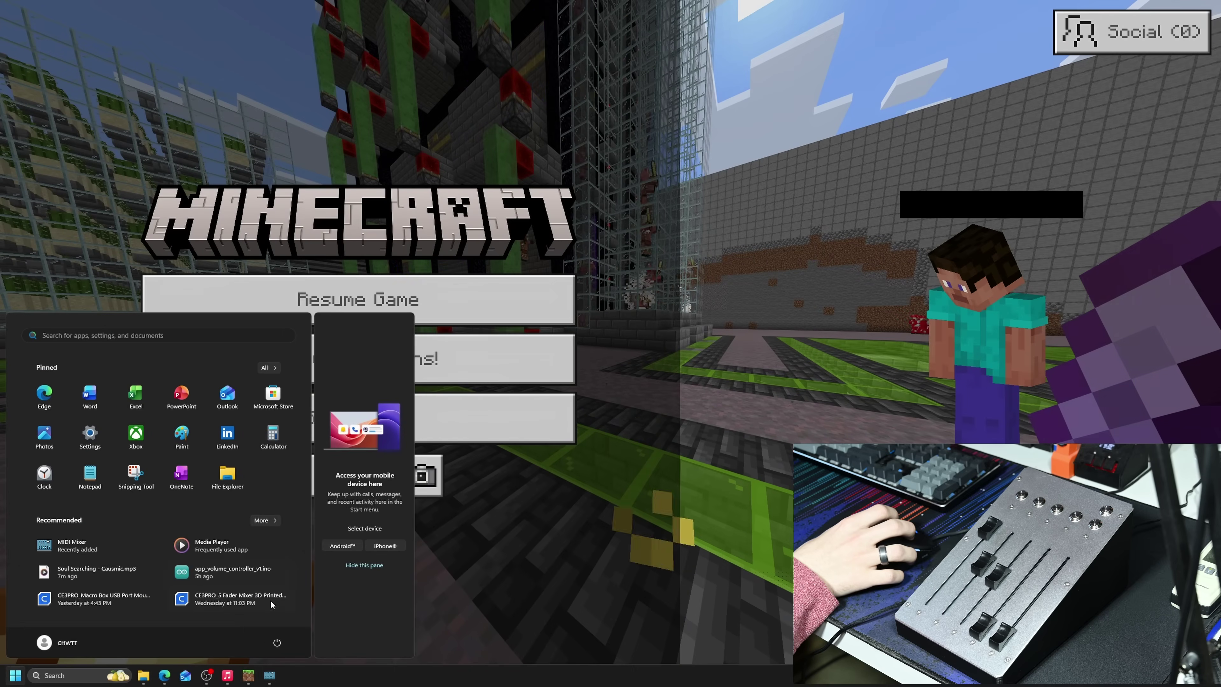
click(269, 675)
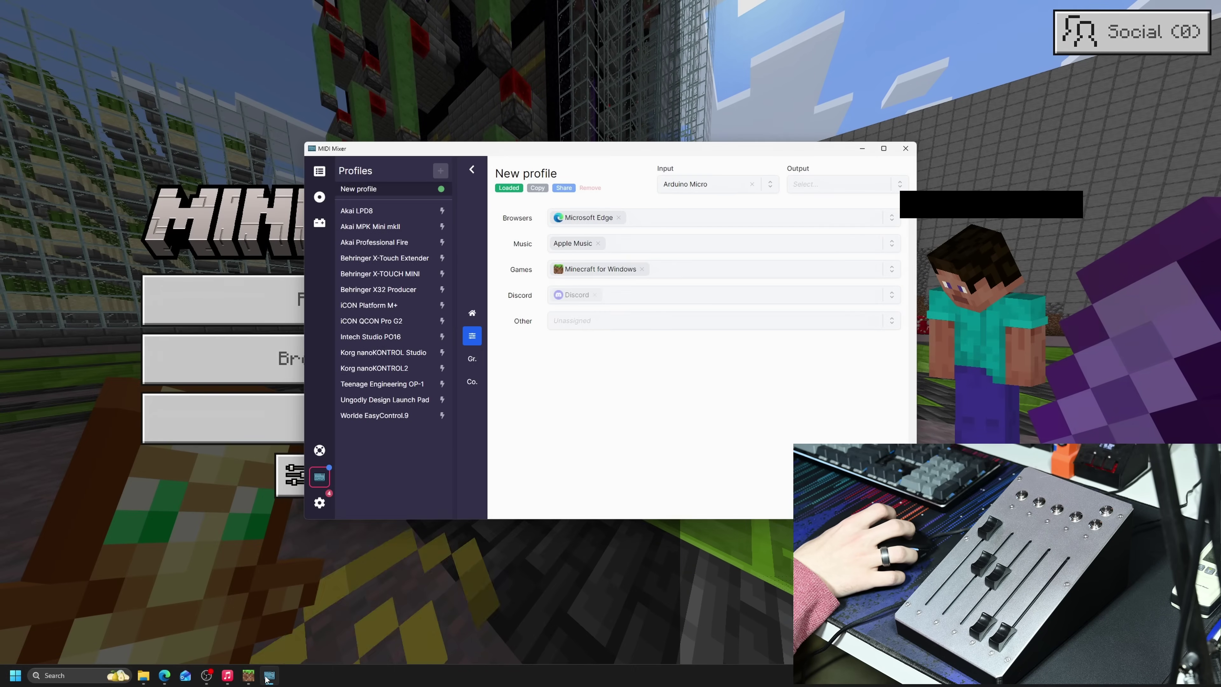
Switch to Edge, where the YouTube video is playing
click(165, 675)
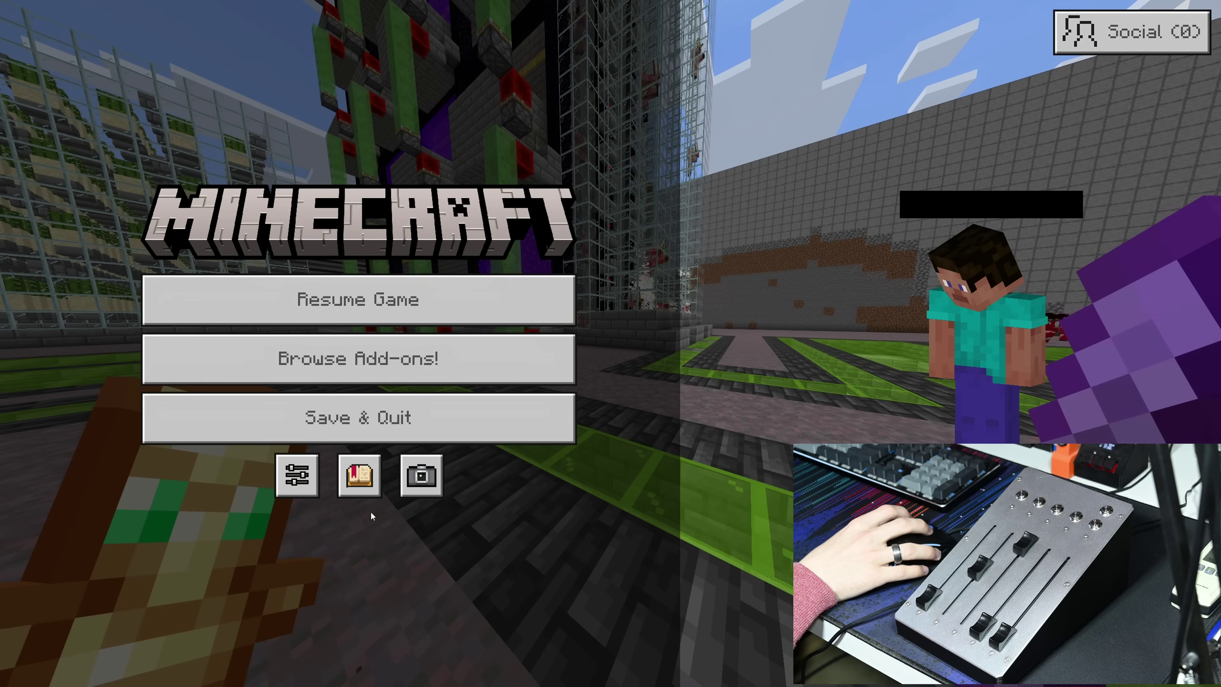
Unpause Minecraft and walk back to the portal room at position 1402, 72, 547
key(Escape)
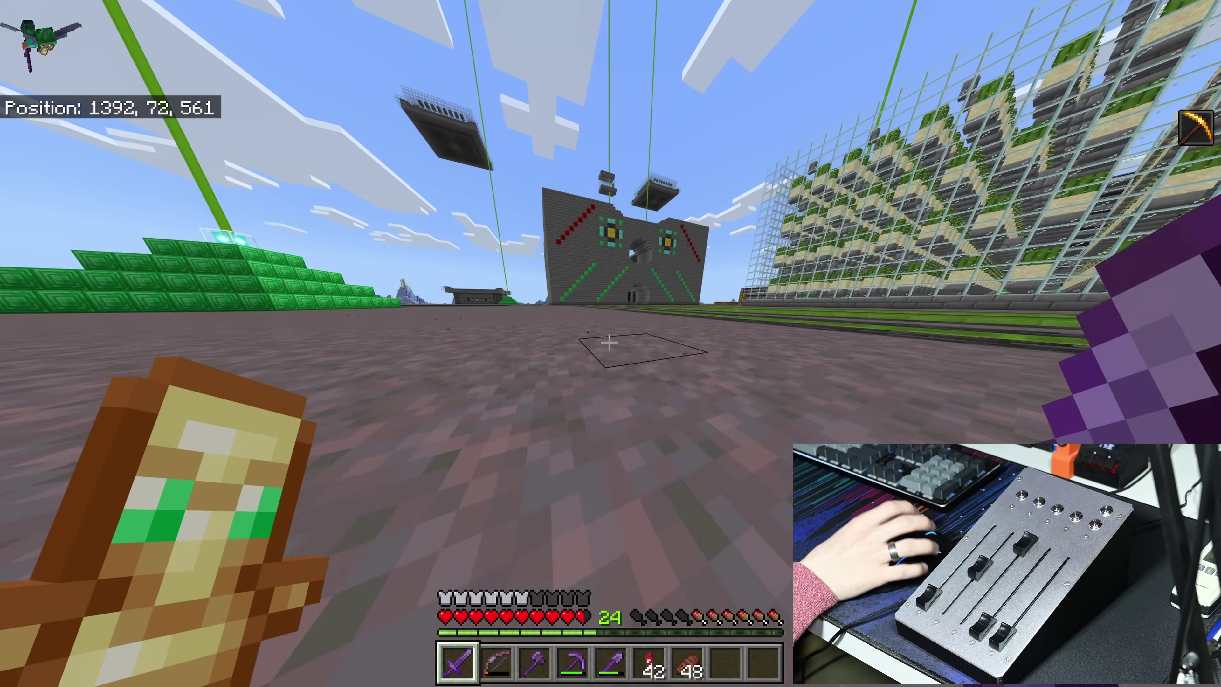
key(w)
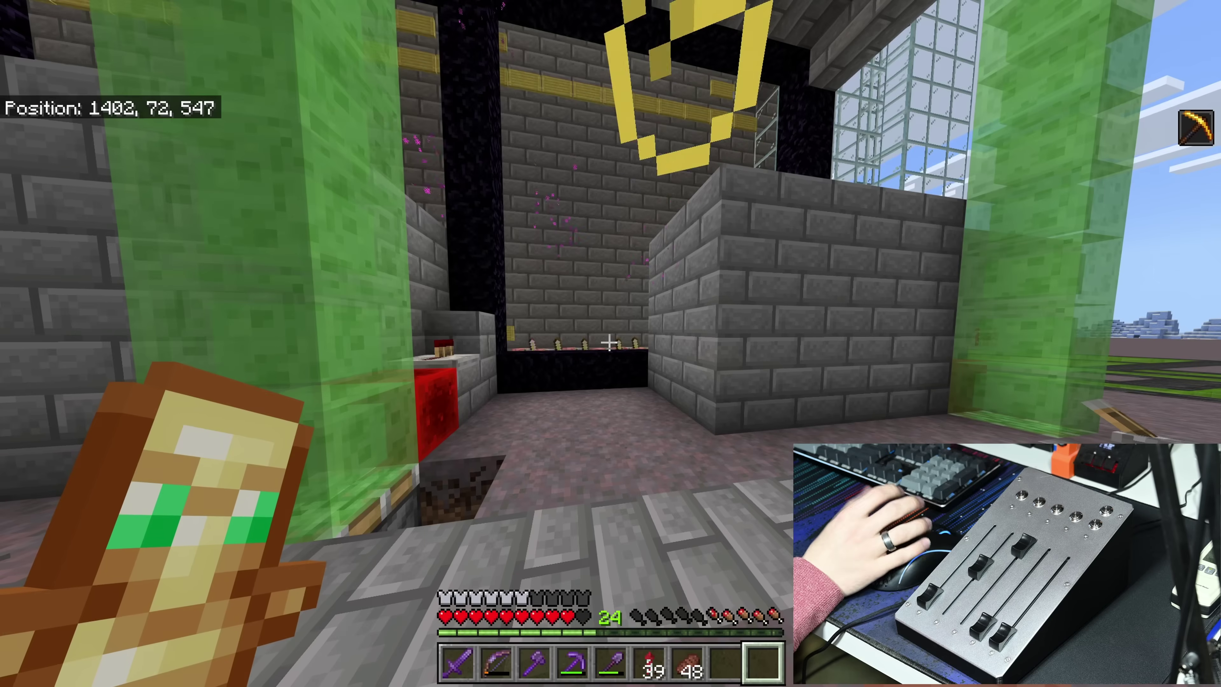
key(9)
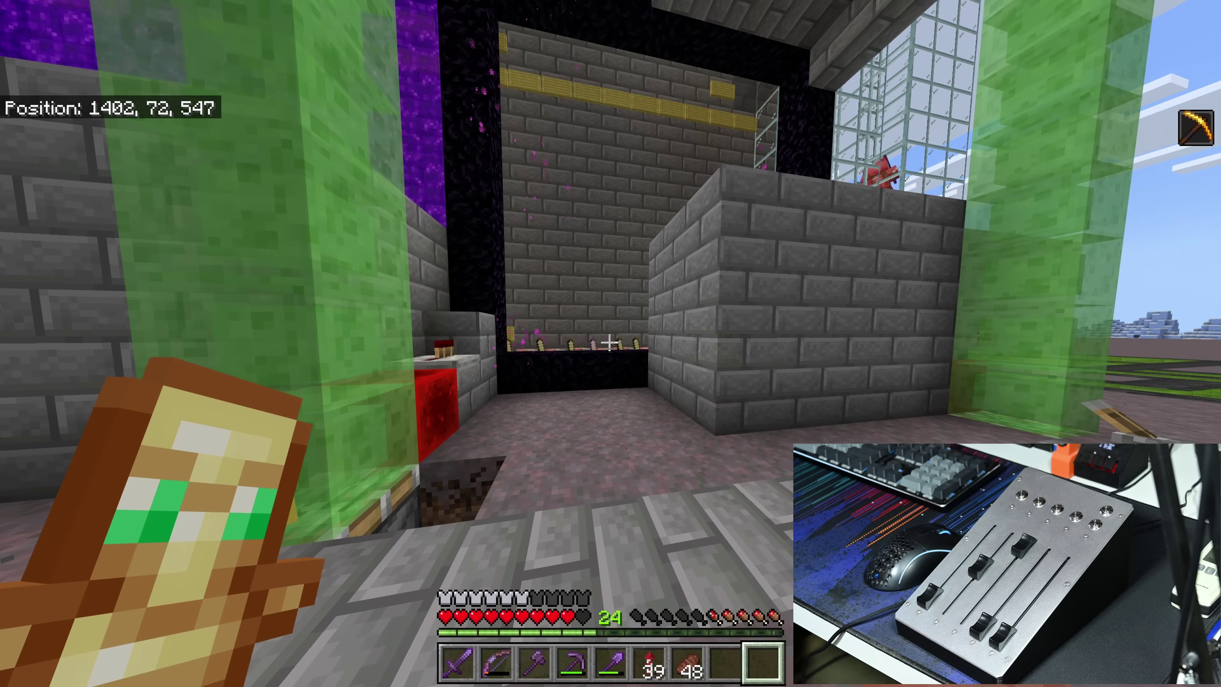